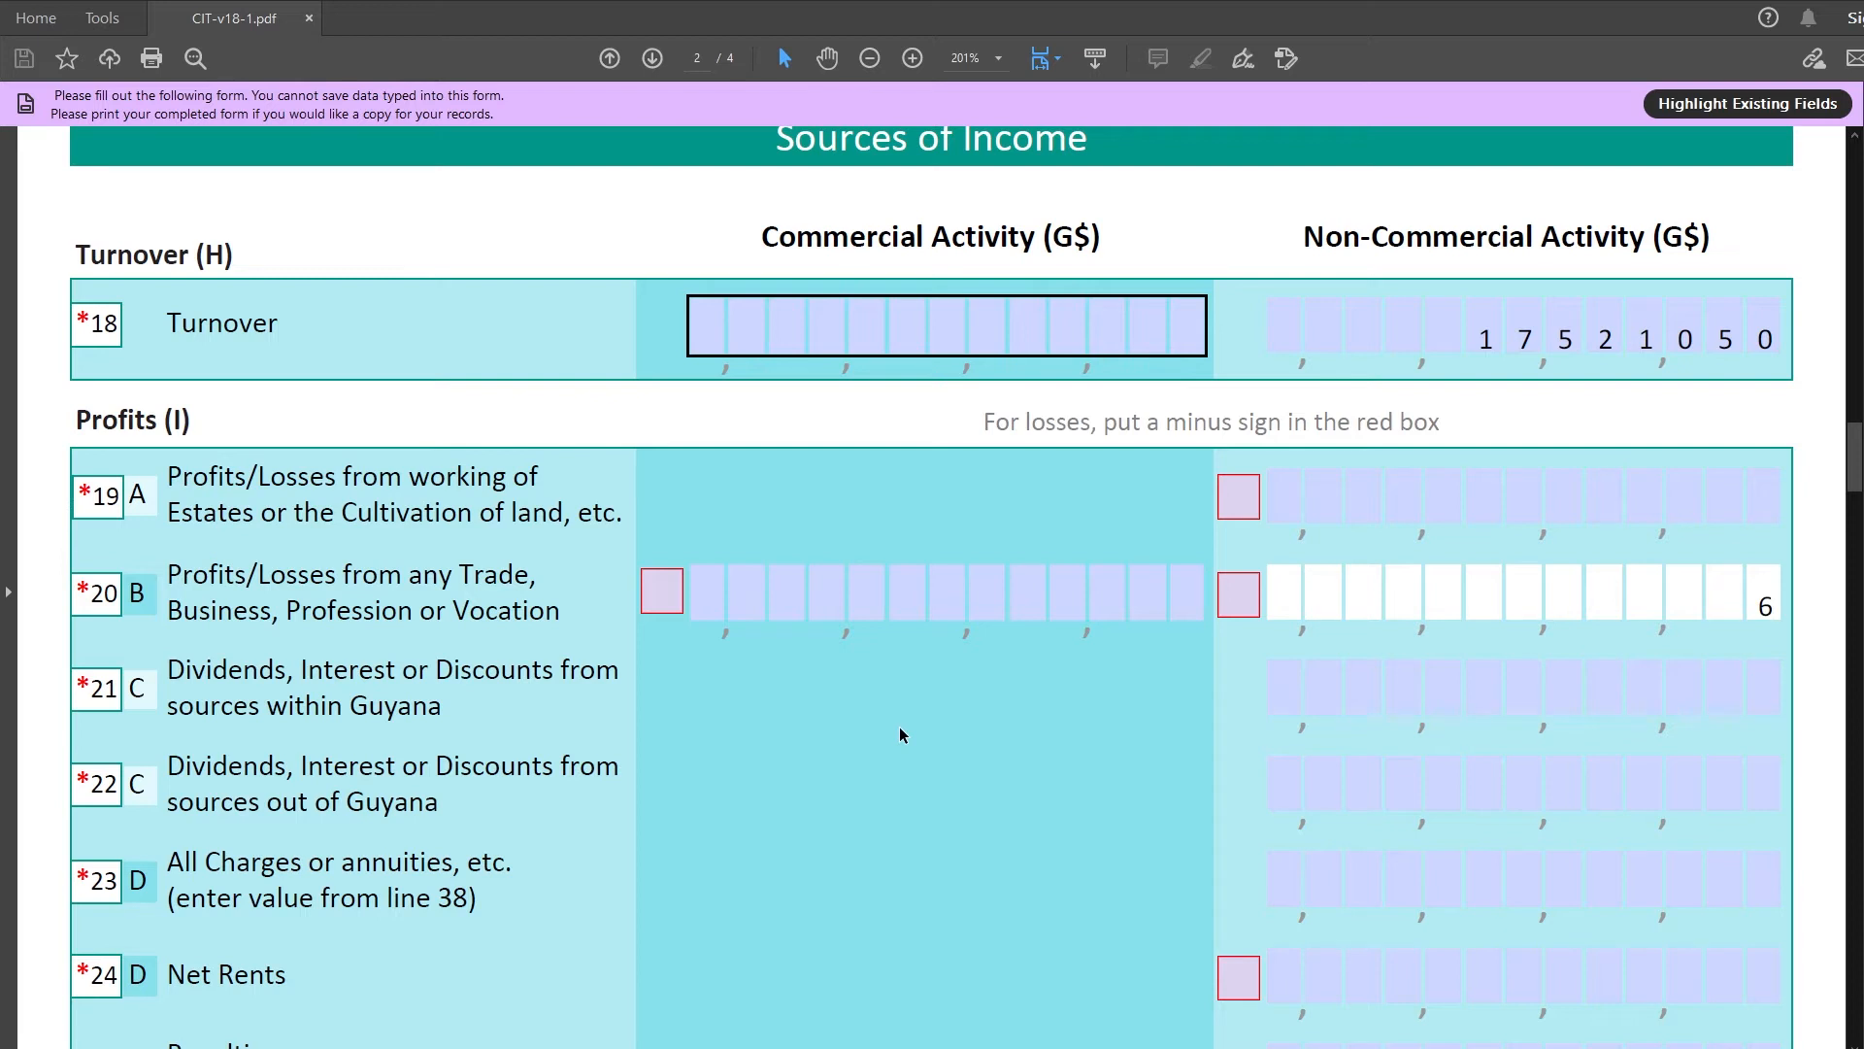
# Enter 6661340 in the non-commercial column for trade or business profits on line 20 and for total profits on line 27.
pyautogui.write('1340')
pyautogui.scroll(-3, 1075, 694)
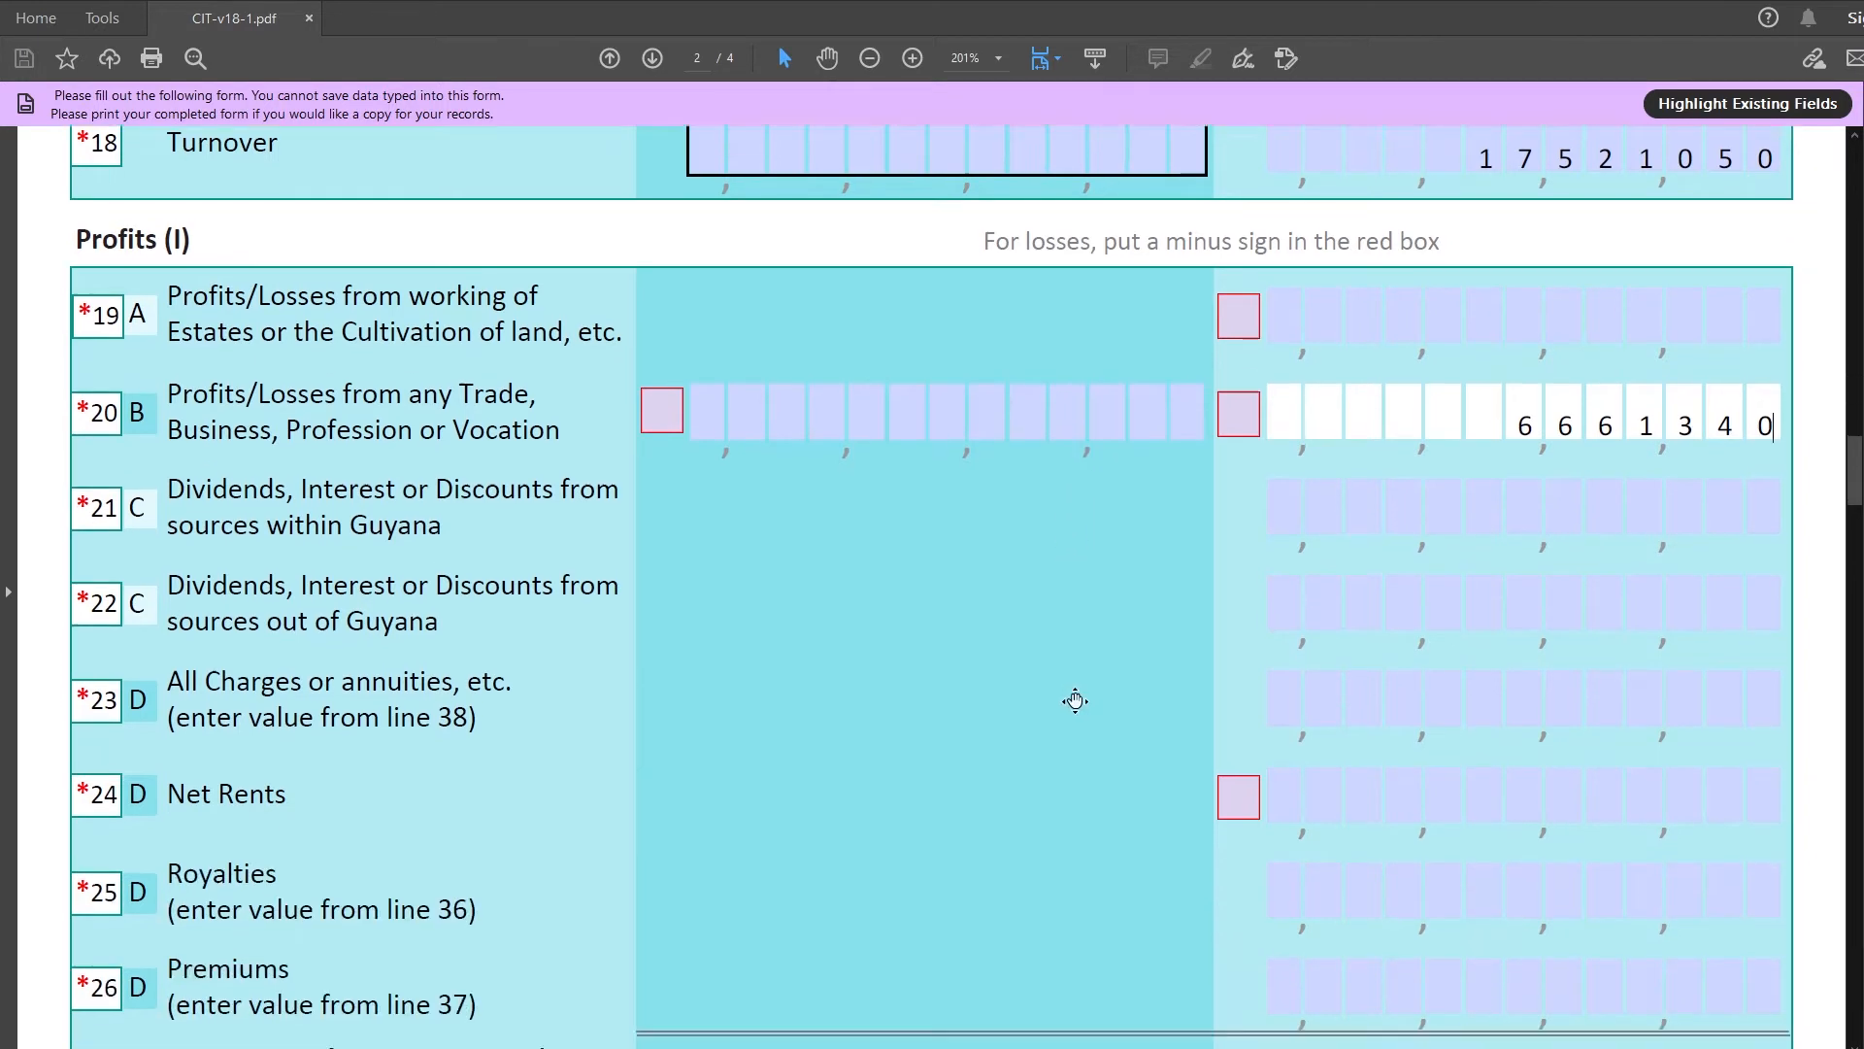
pyautogui.click(1439, 901)
pyautogui.click(1436, 924)
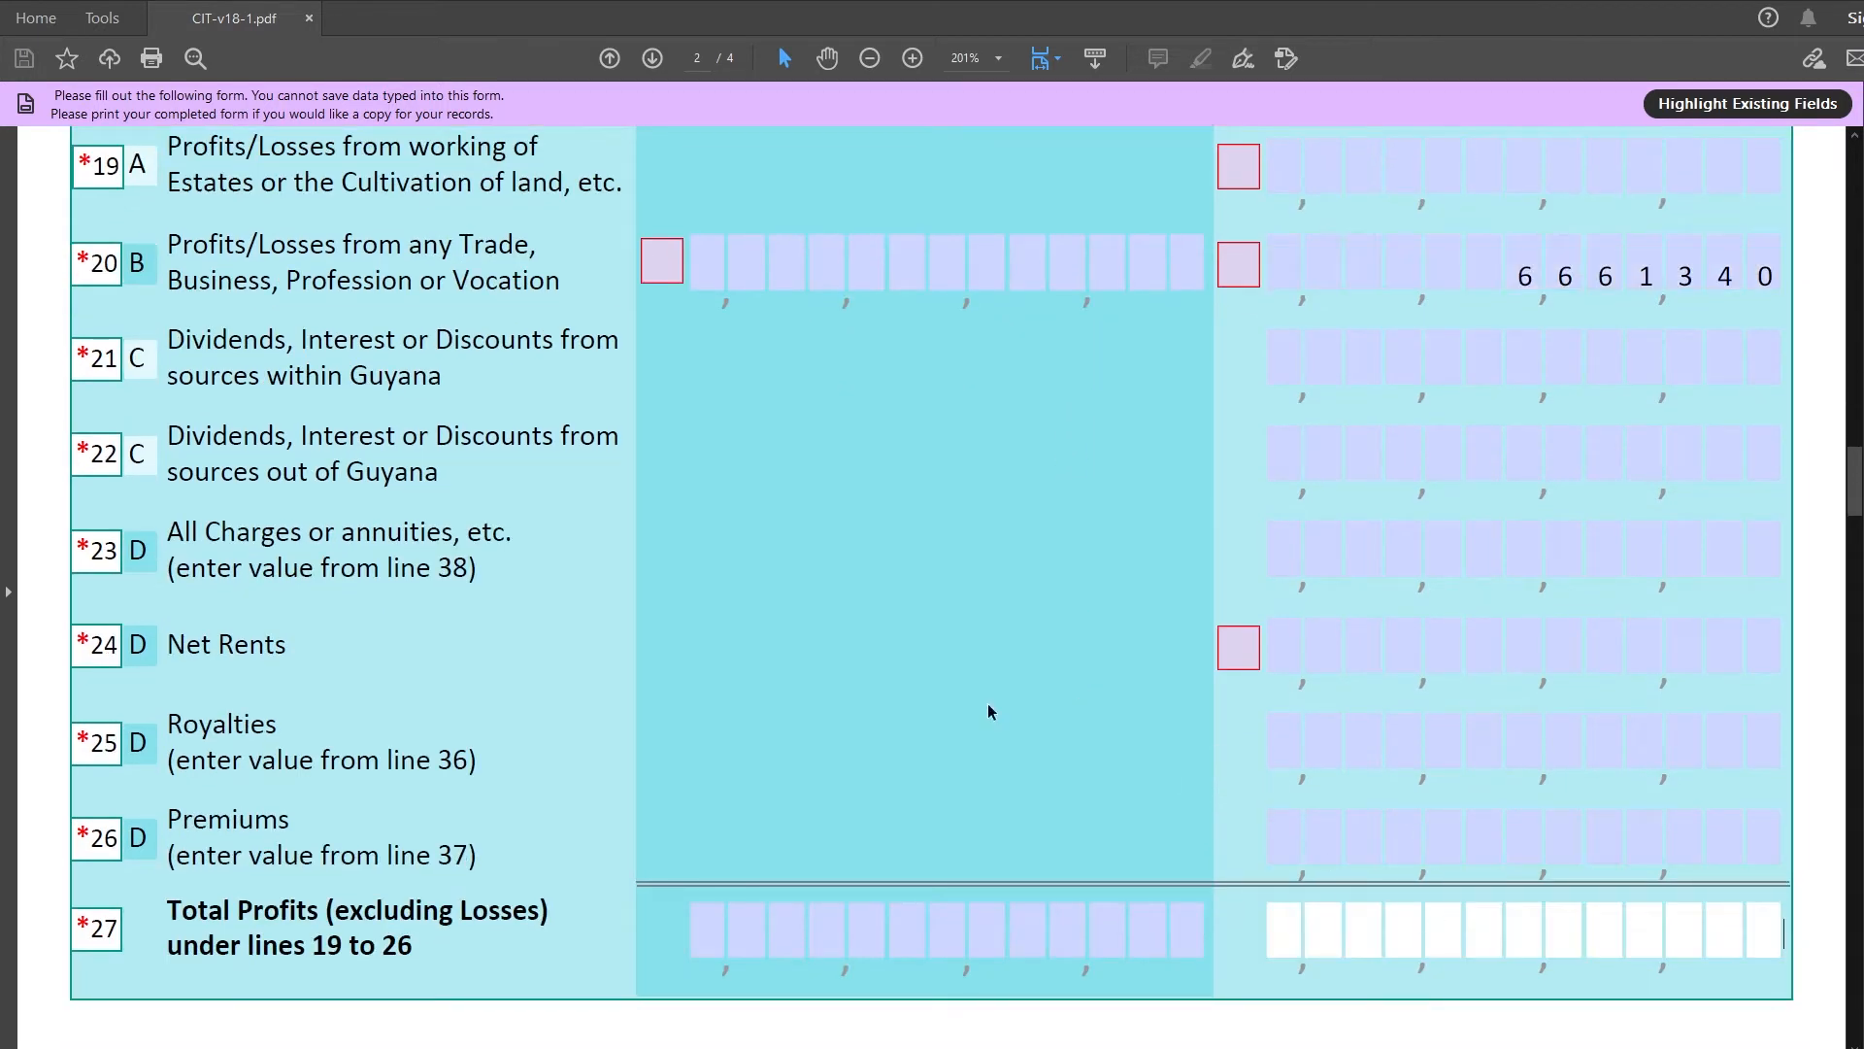
pyautogui.write('6661340')
# Fill in 17521050 as the non-commercial gross receipts on line 28 and as the balance on line 30.
pyautogui.scroll(-10, 831, 645)
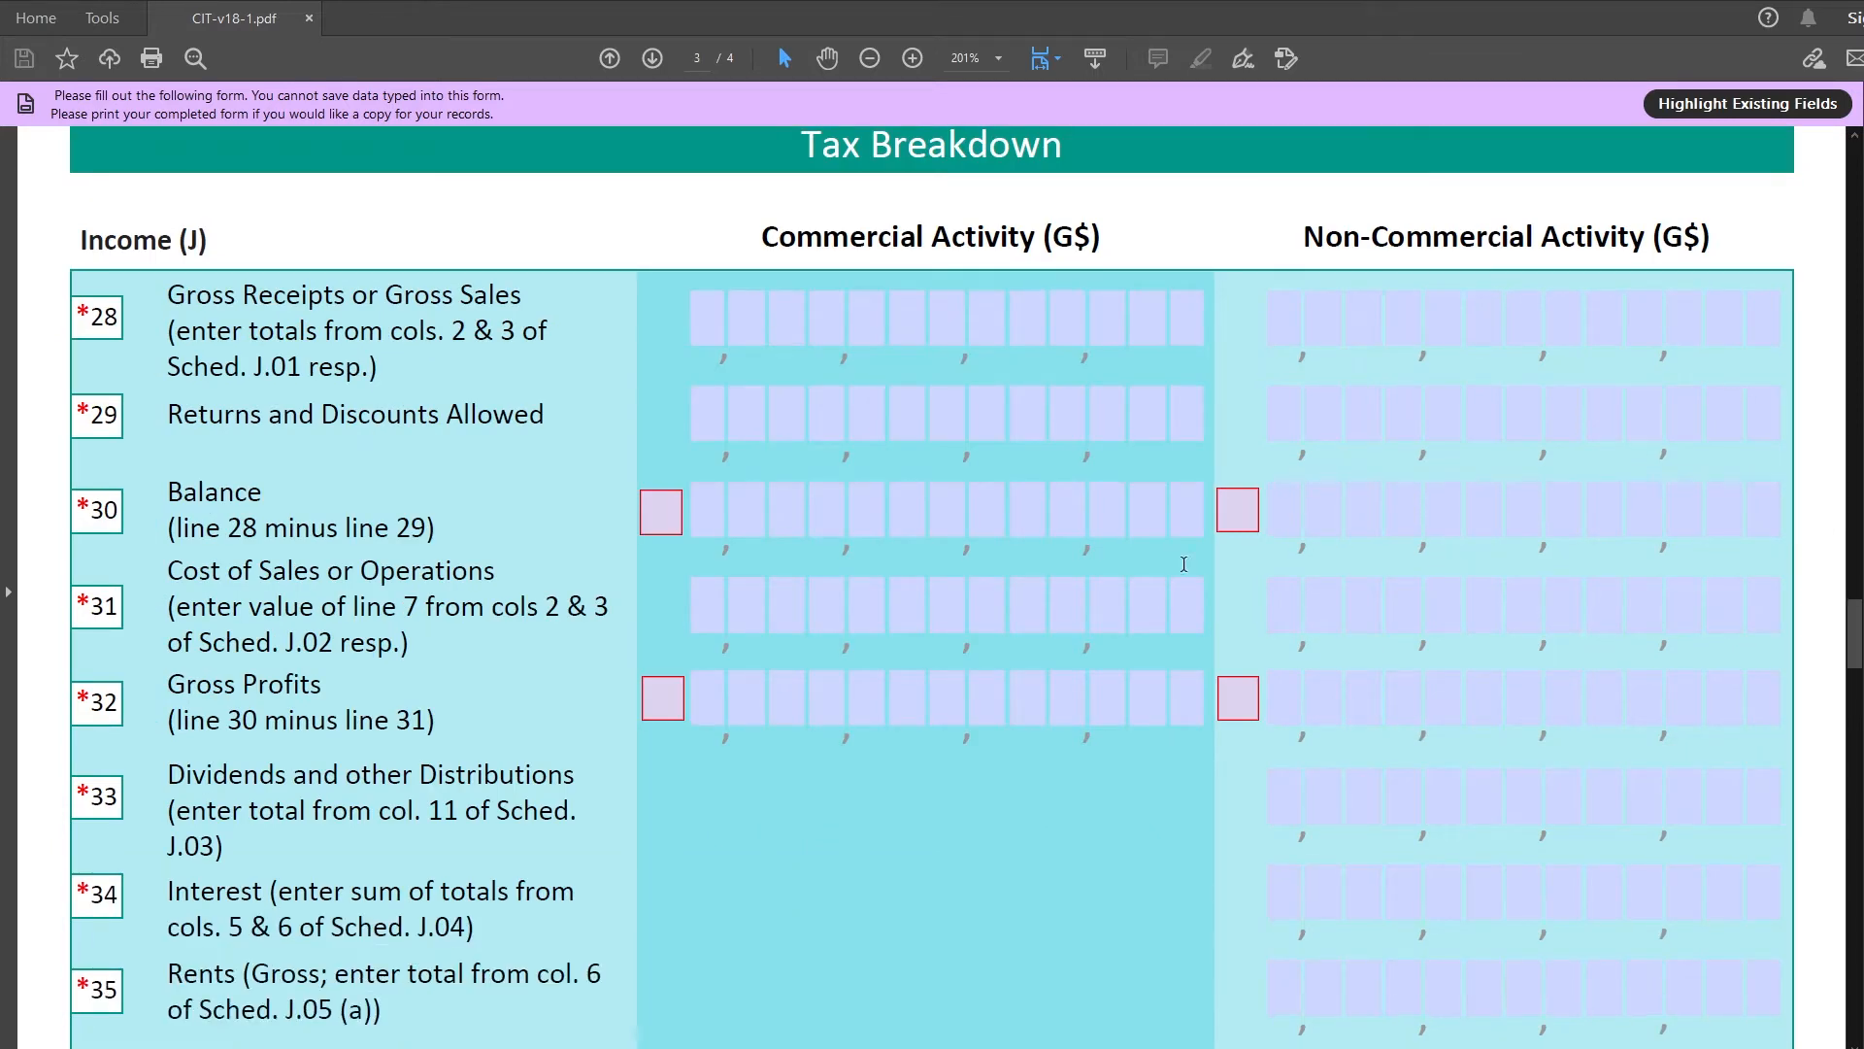
pyautogui.click(1368, 335)
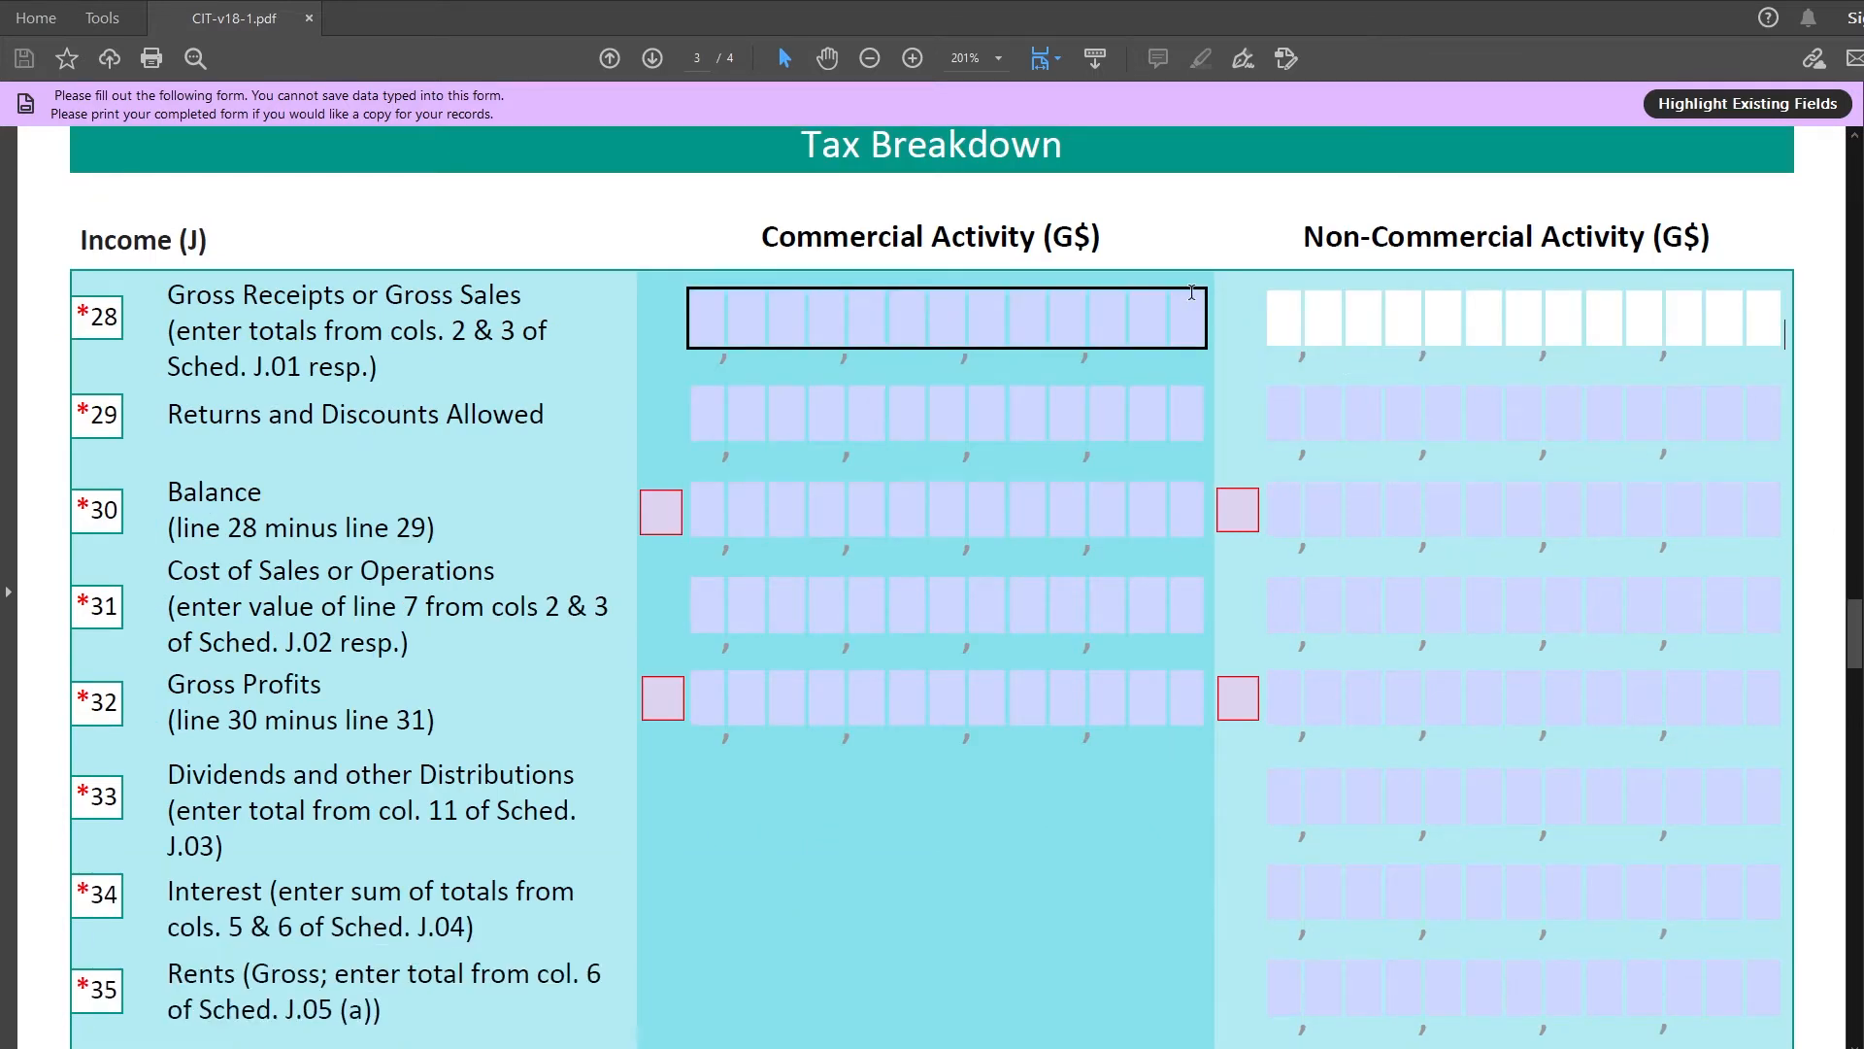
pyautogui.write('17521050')
pyautogui.click(1663, 516)
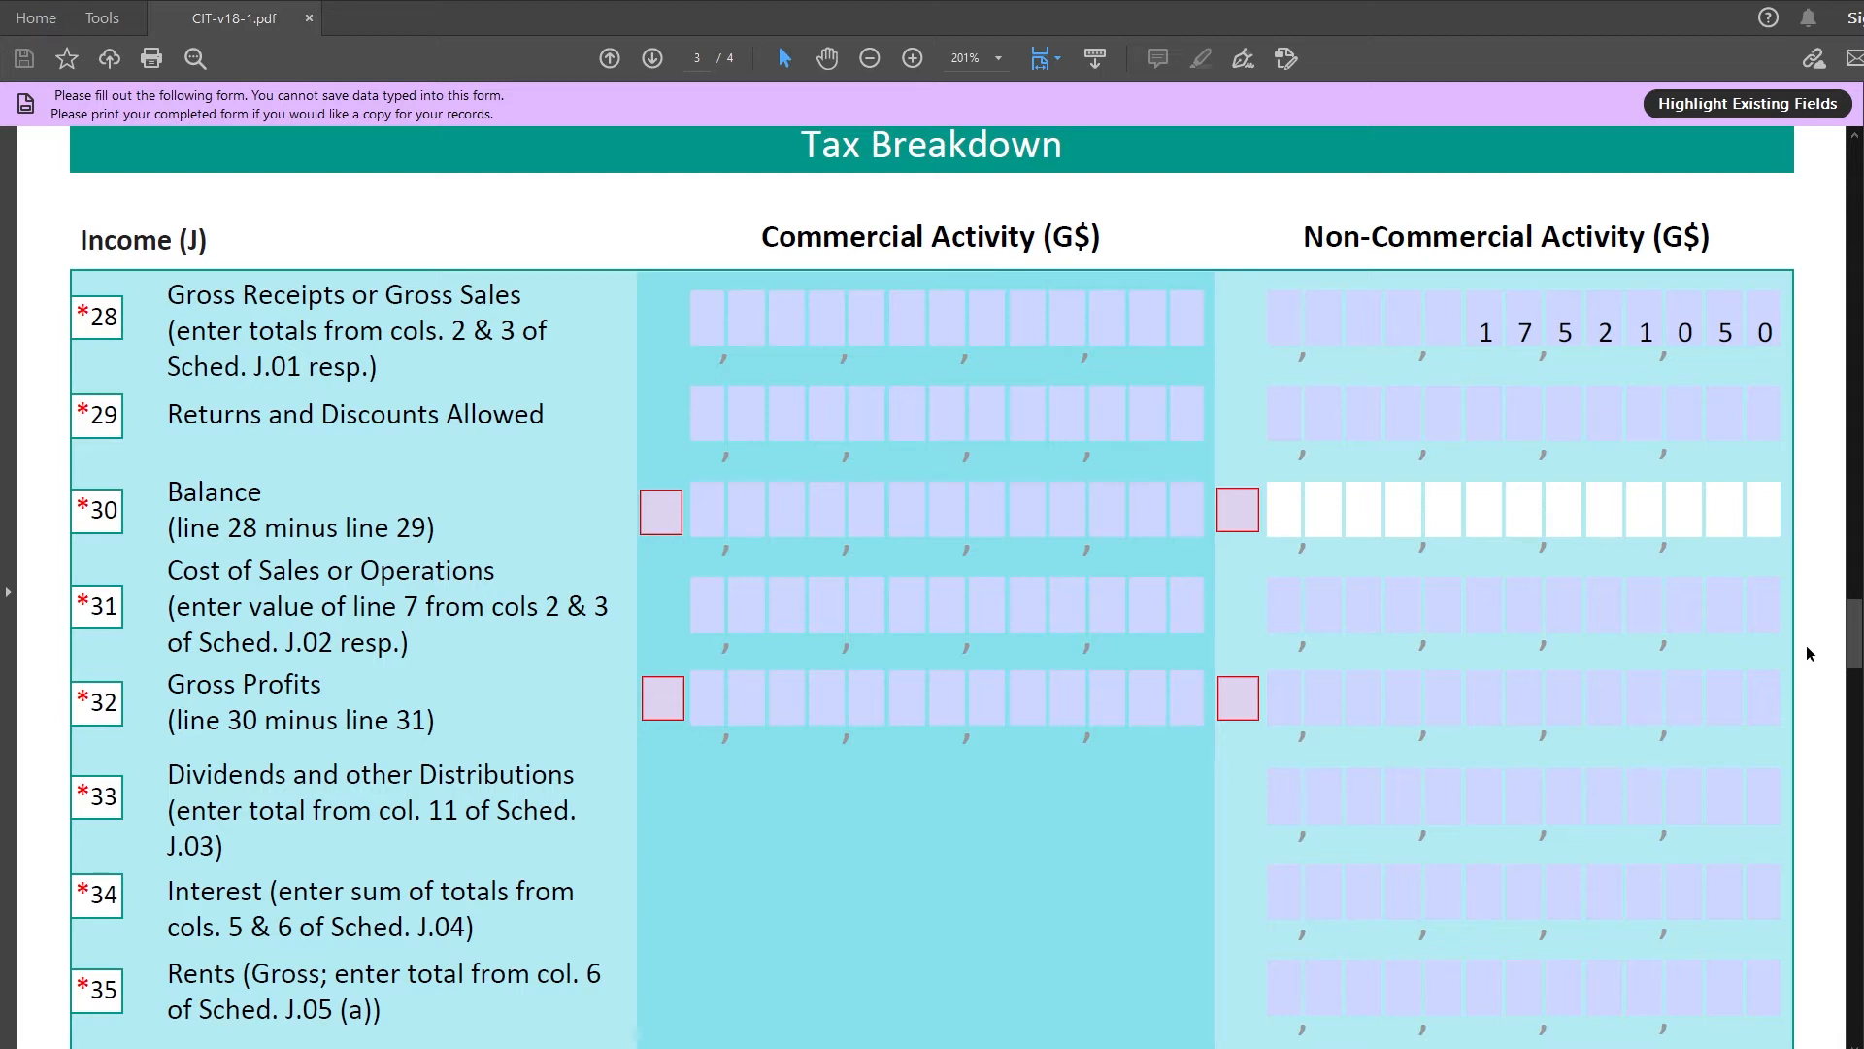
pyautogui.click(1749, 530)
pyautogui.write('17521050')
# Fill in 17521050 as the non-commercial gross profits on line 32 and as the total income on line 43.
pyautogui.click(1469, 716)
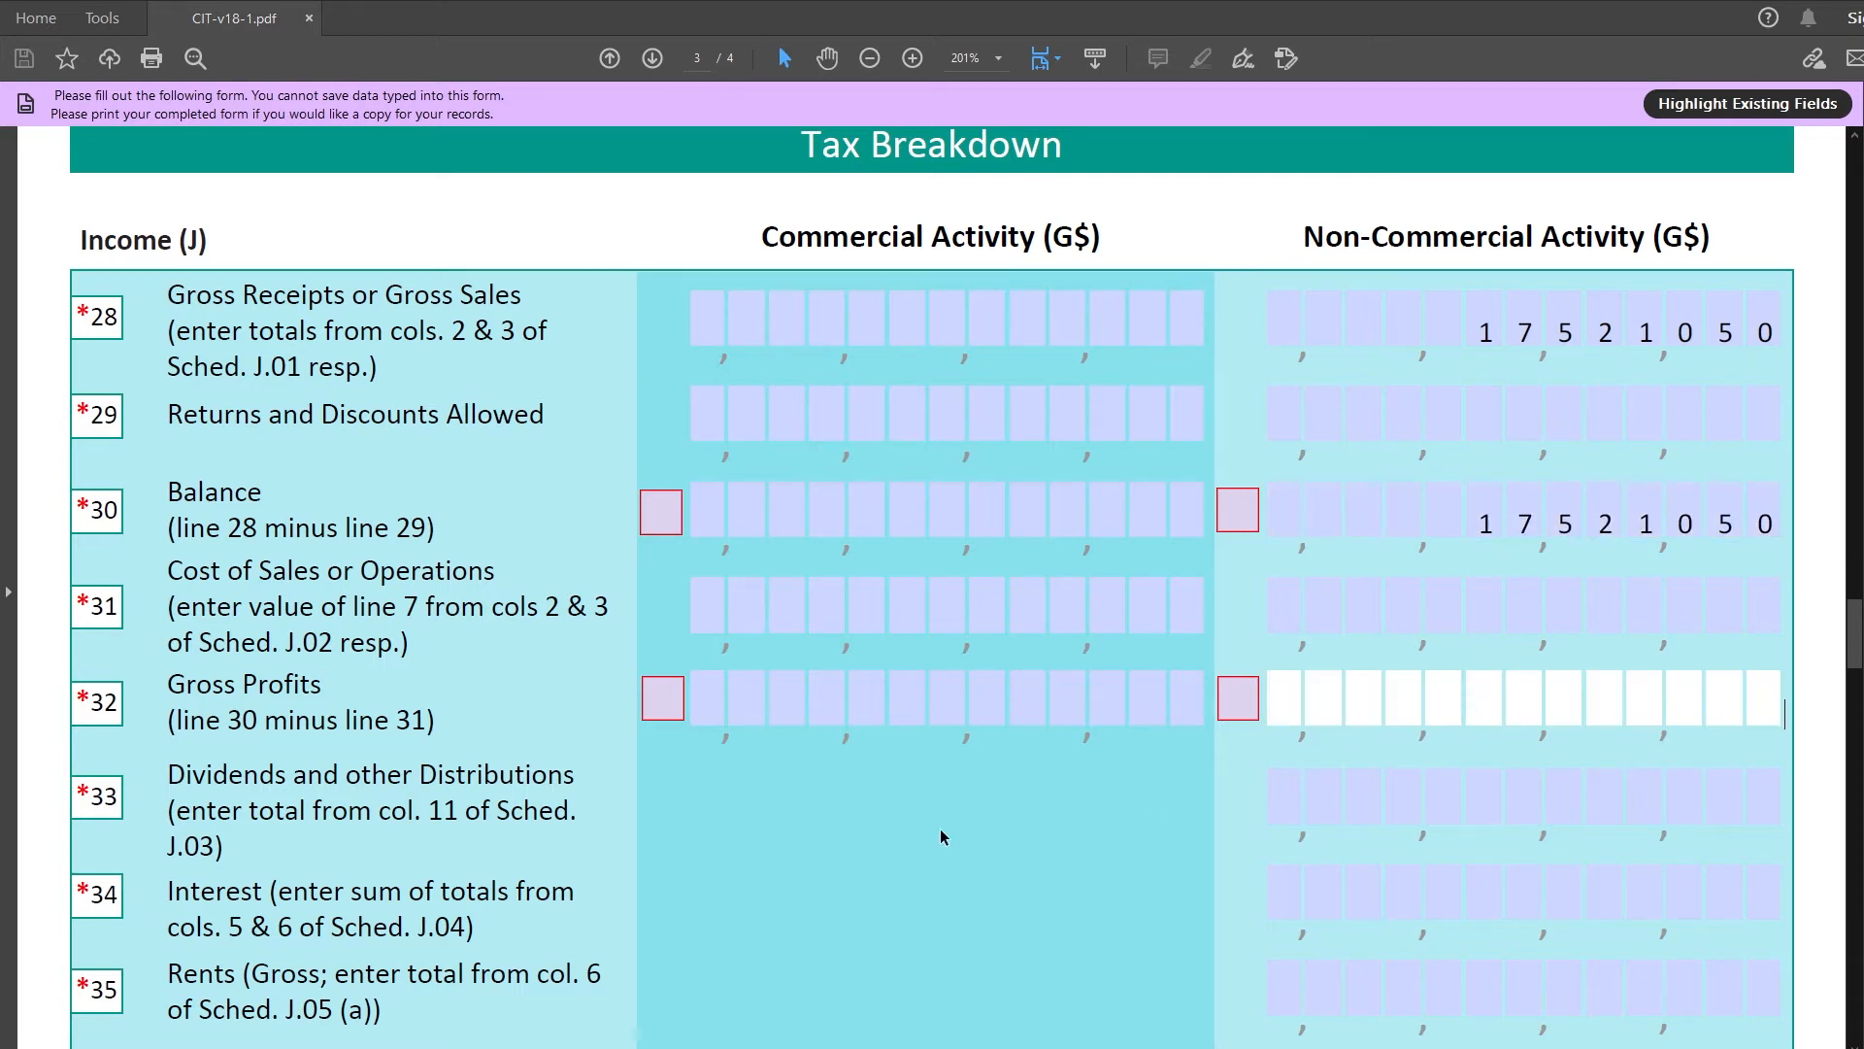
pyautogui.write('17521050')
pyautogui.click(858, 866)
pyautogui.scroll(-8, 877, 862)
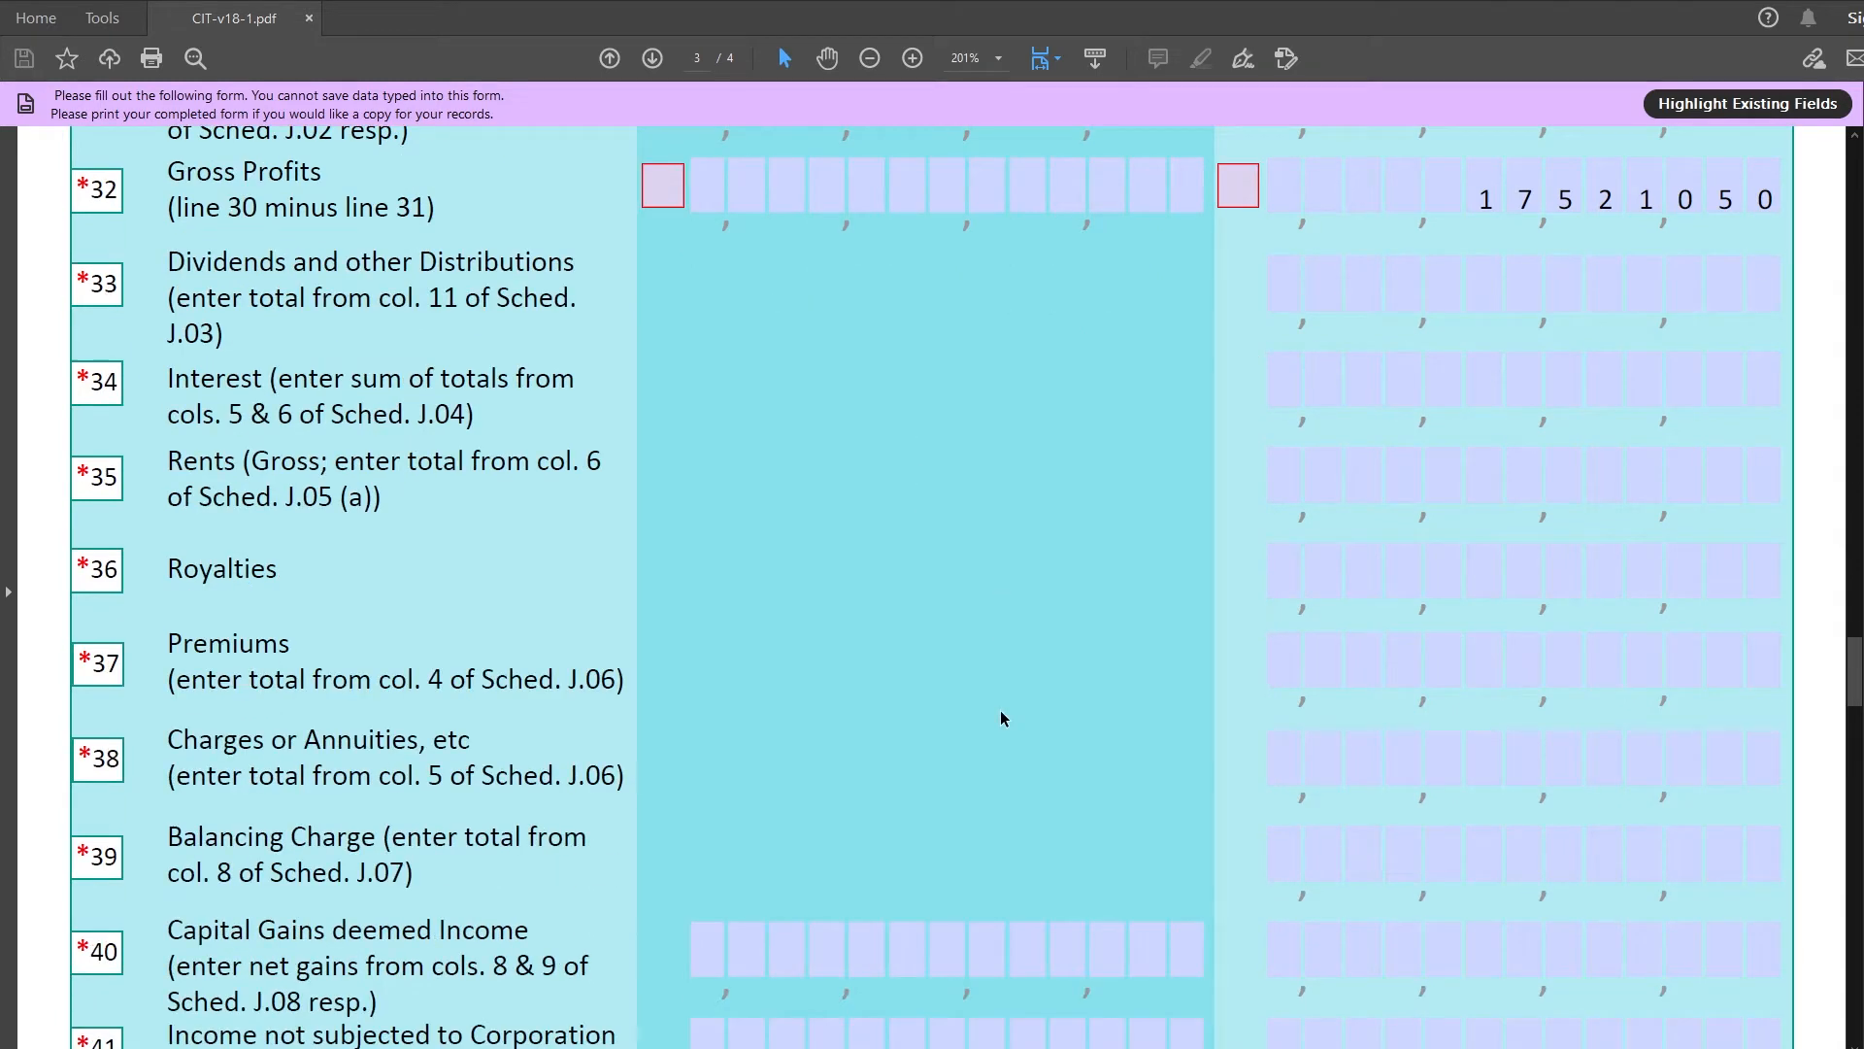
pyautogui.scroll(-3, 1062, 610)
pyautogui.click(1350, 874)
pyautogui.write('1')
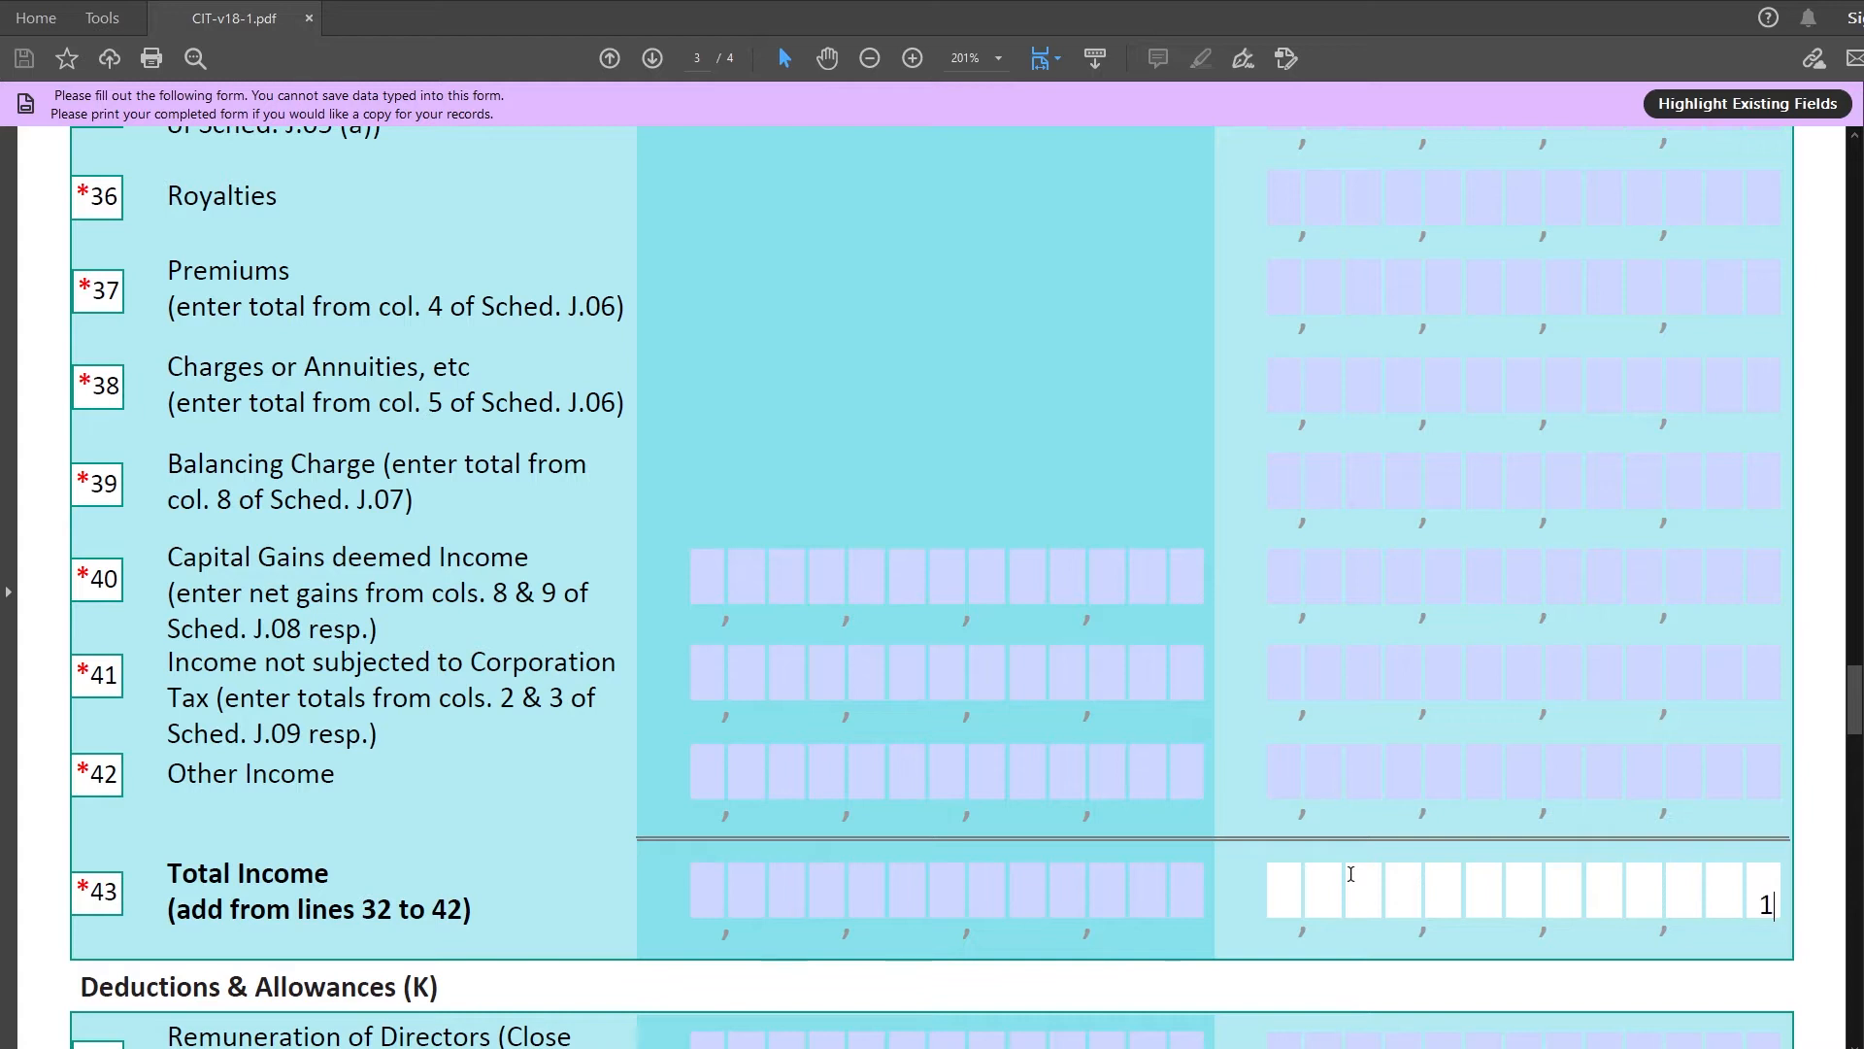
pyautogui.write('7521050')
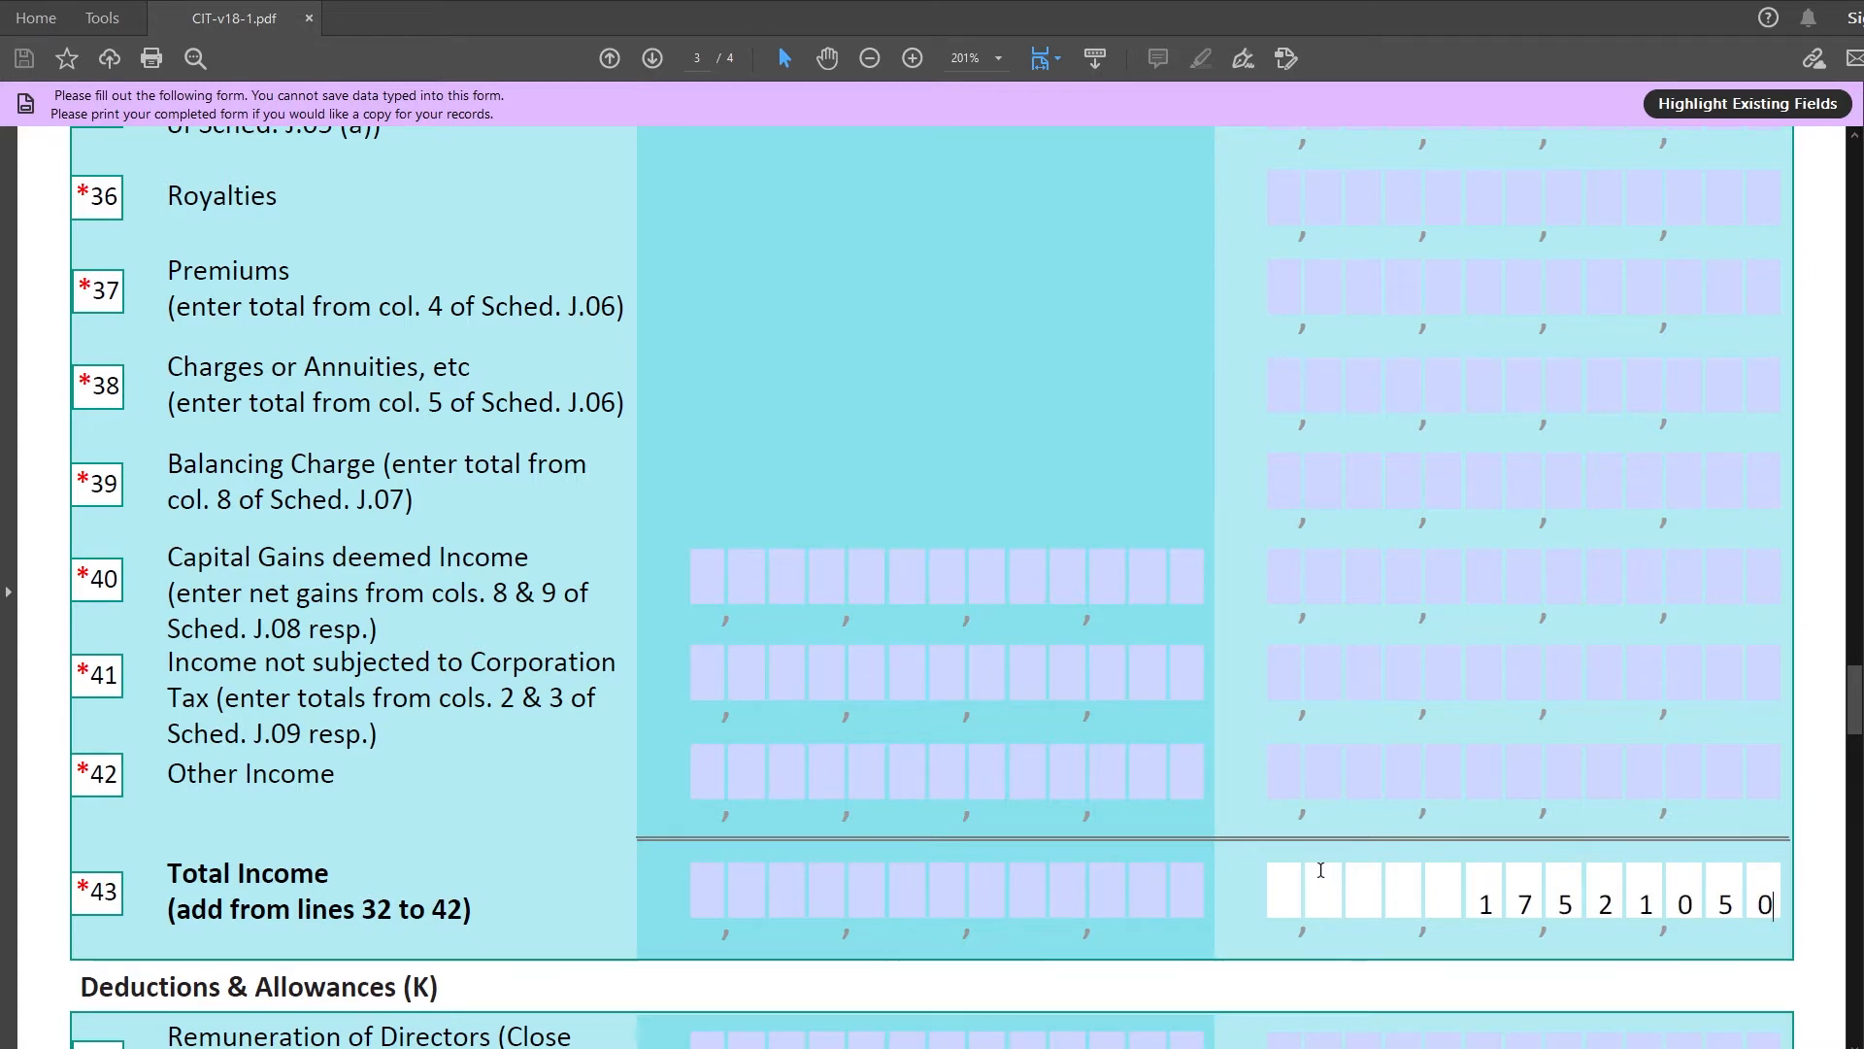
pyautogui.click(1235, 872)
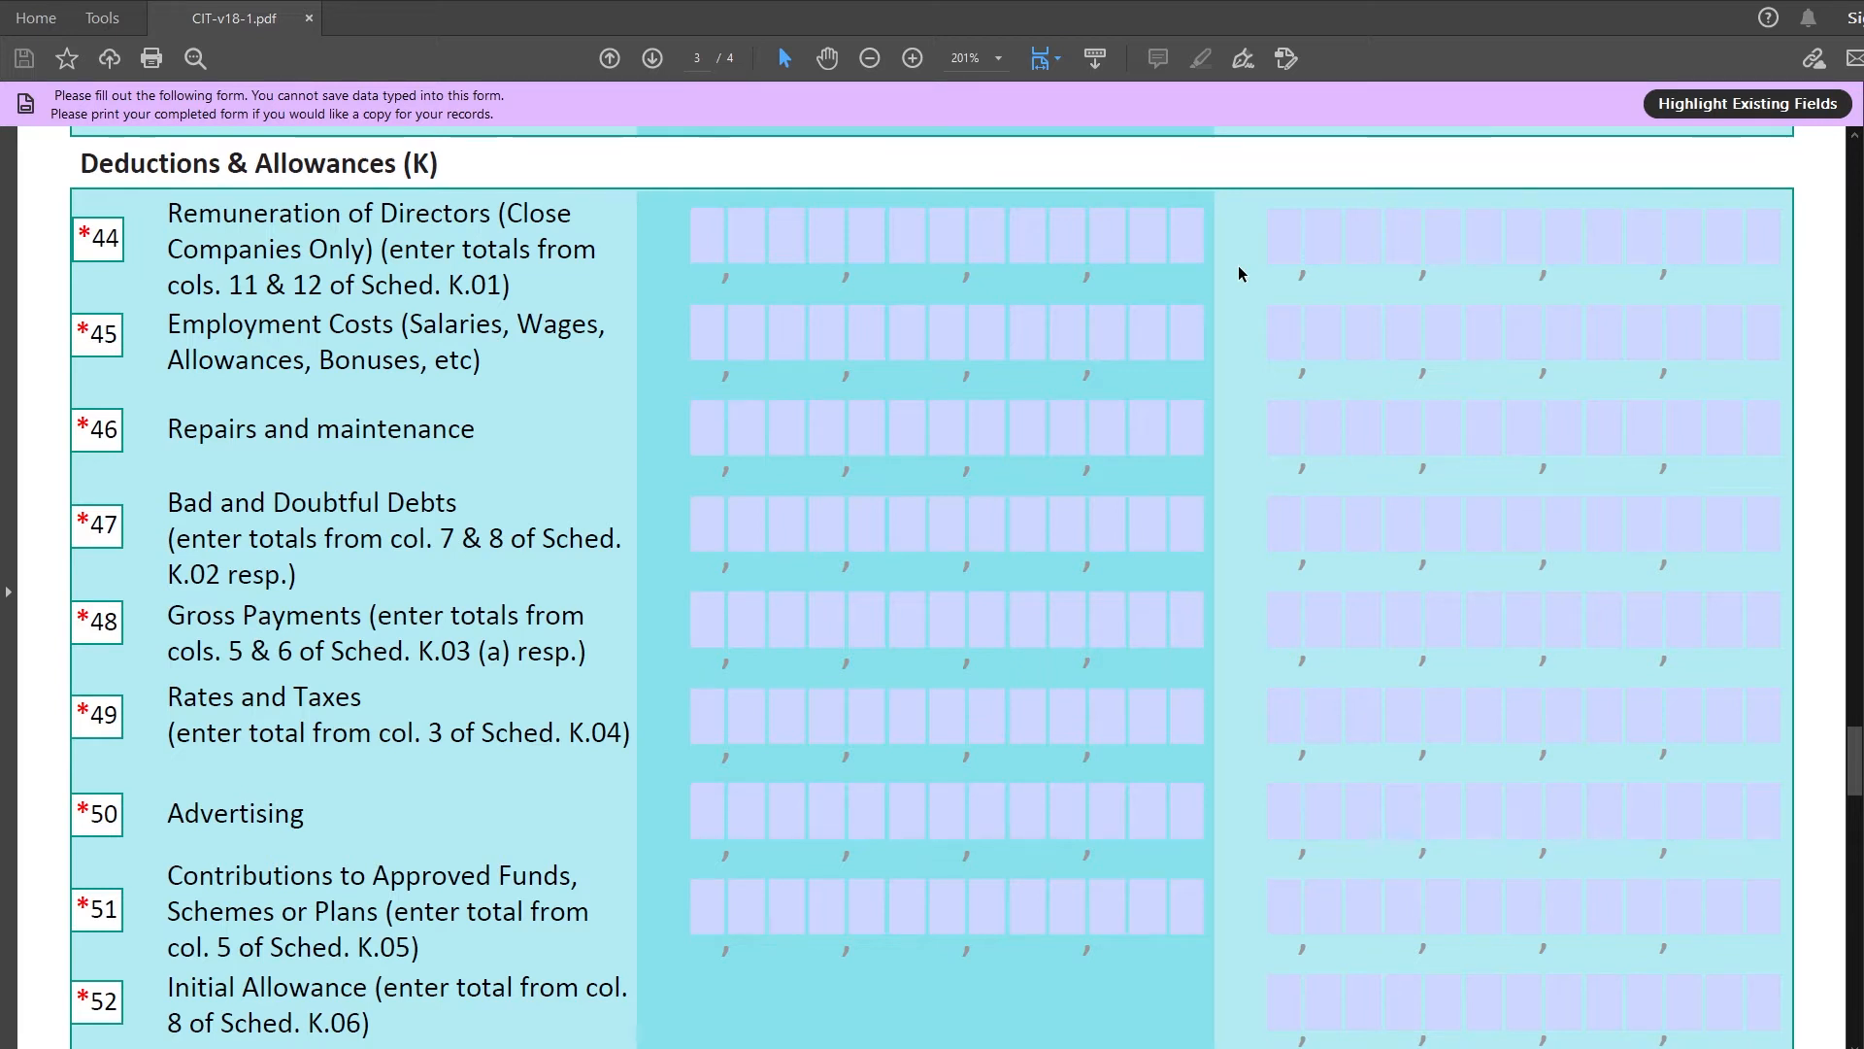
# Enter non-commercial employment costs of 4140560 on line 45 and repairs and maintenance of 343442 on line 46.
pyautogui.click(1292, 341)
pyautogui.write('4')
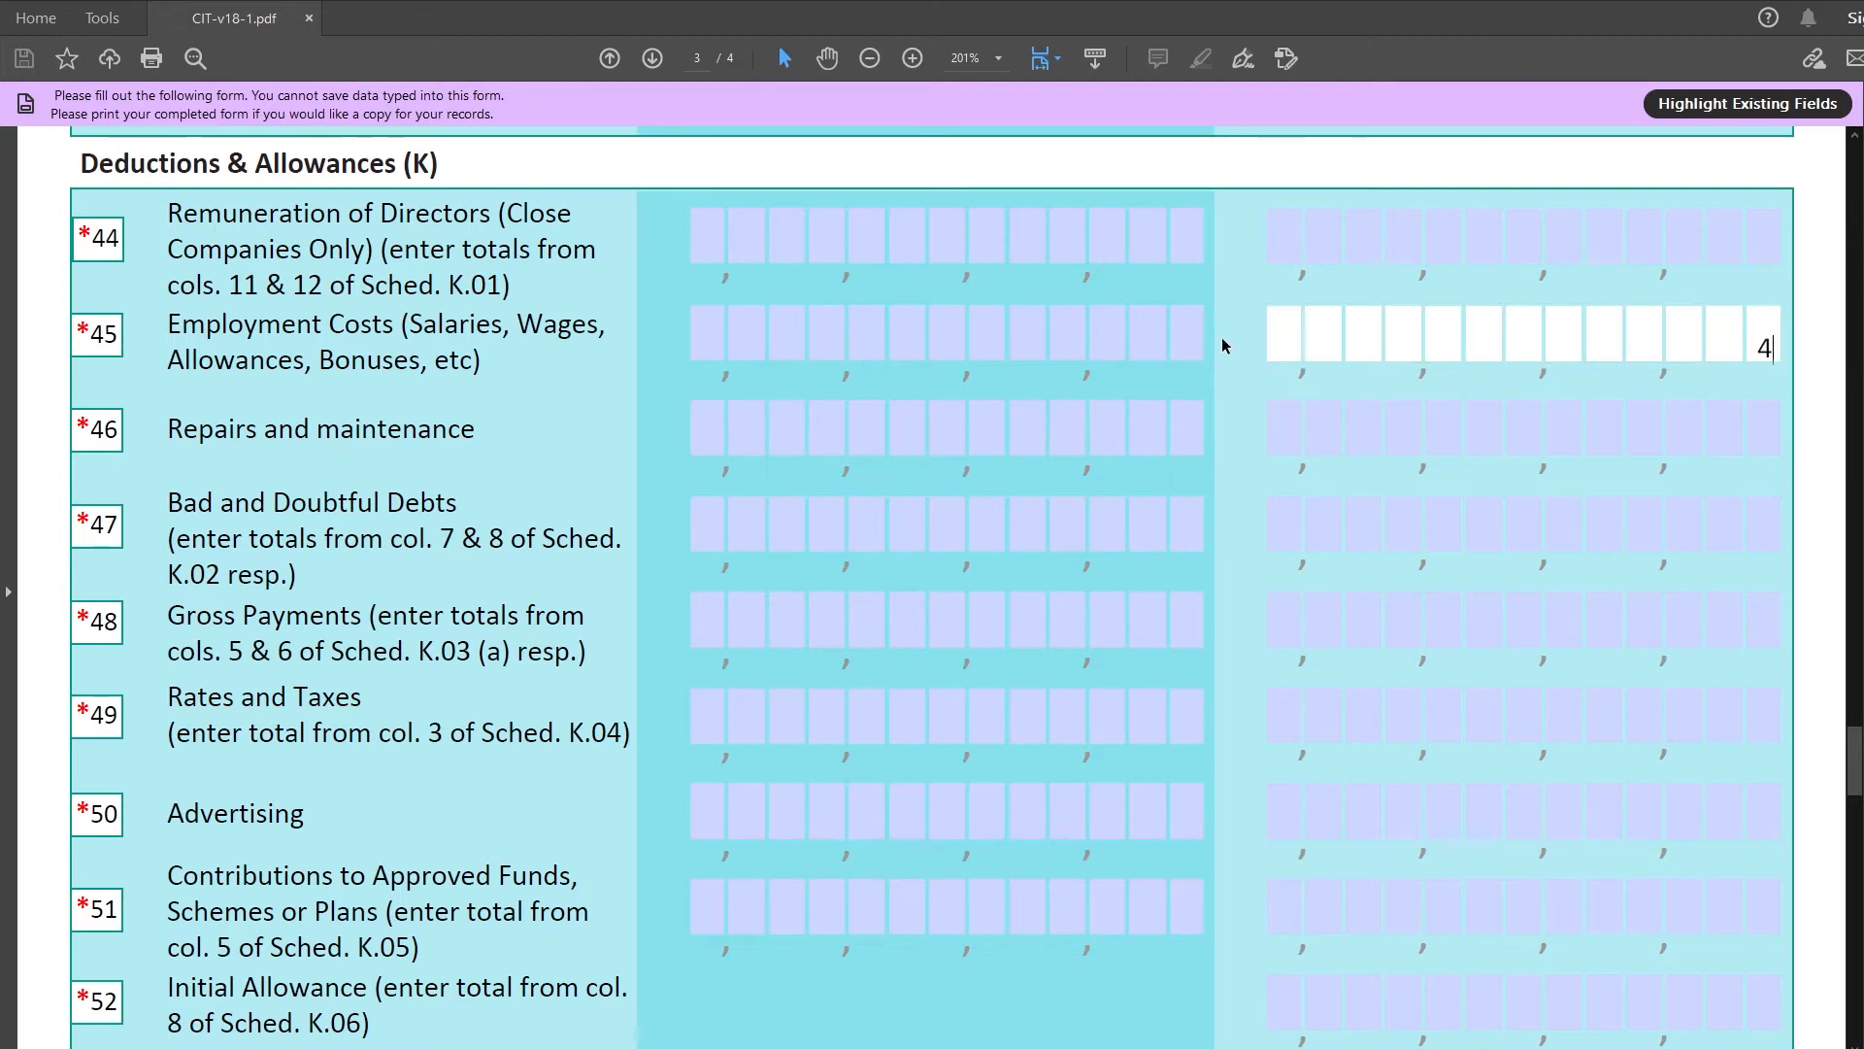
pyautogui.write('140560')
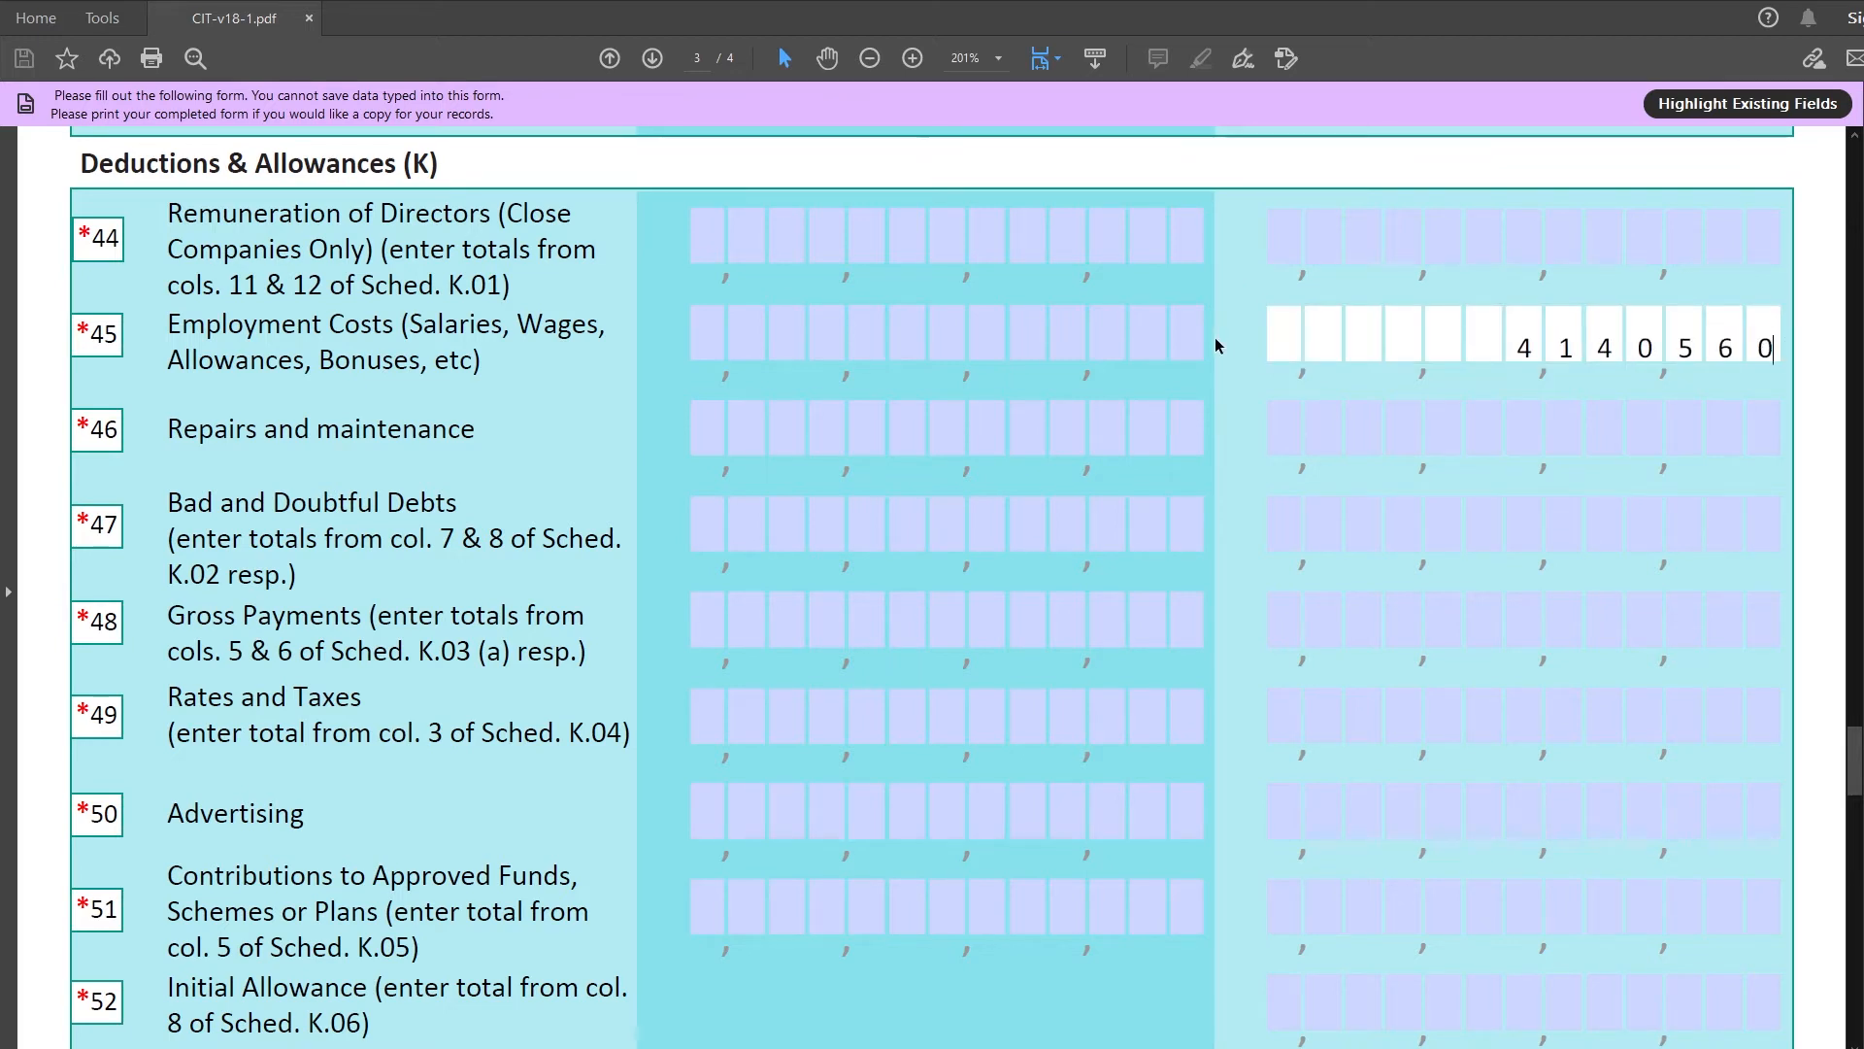
pyautogui.click(1217, 346)
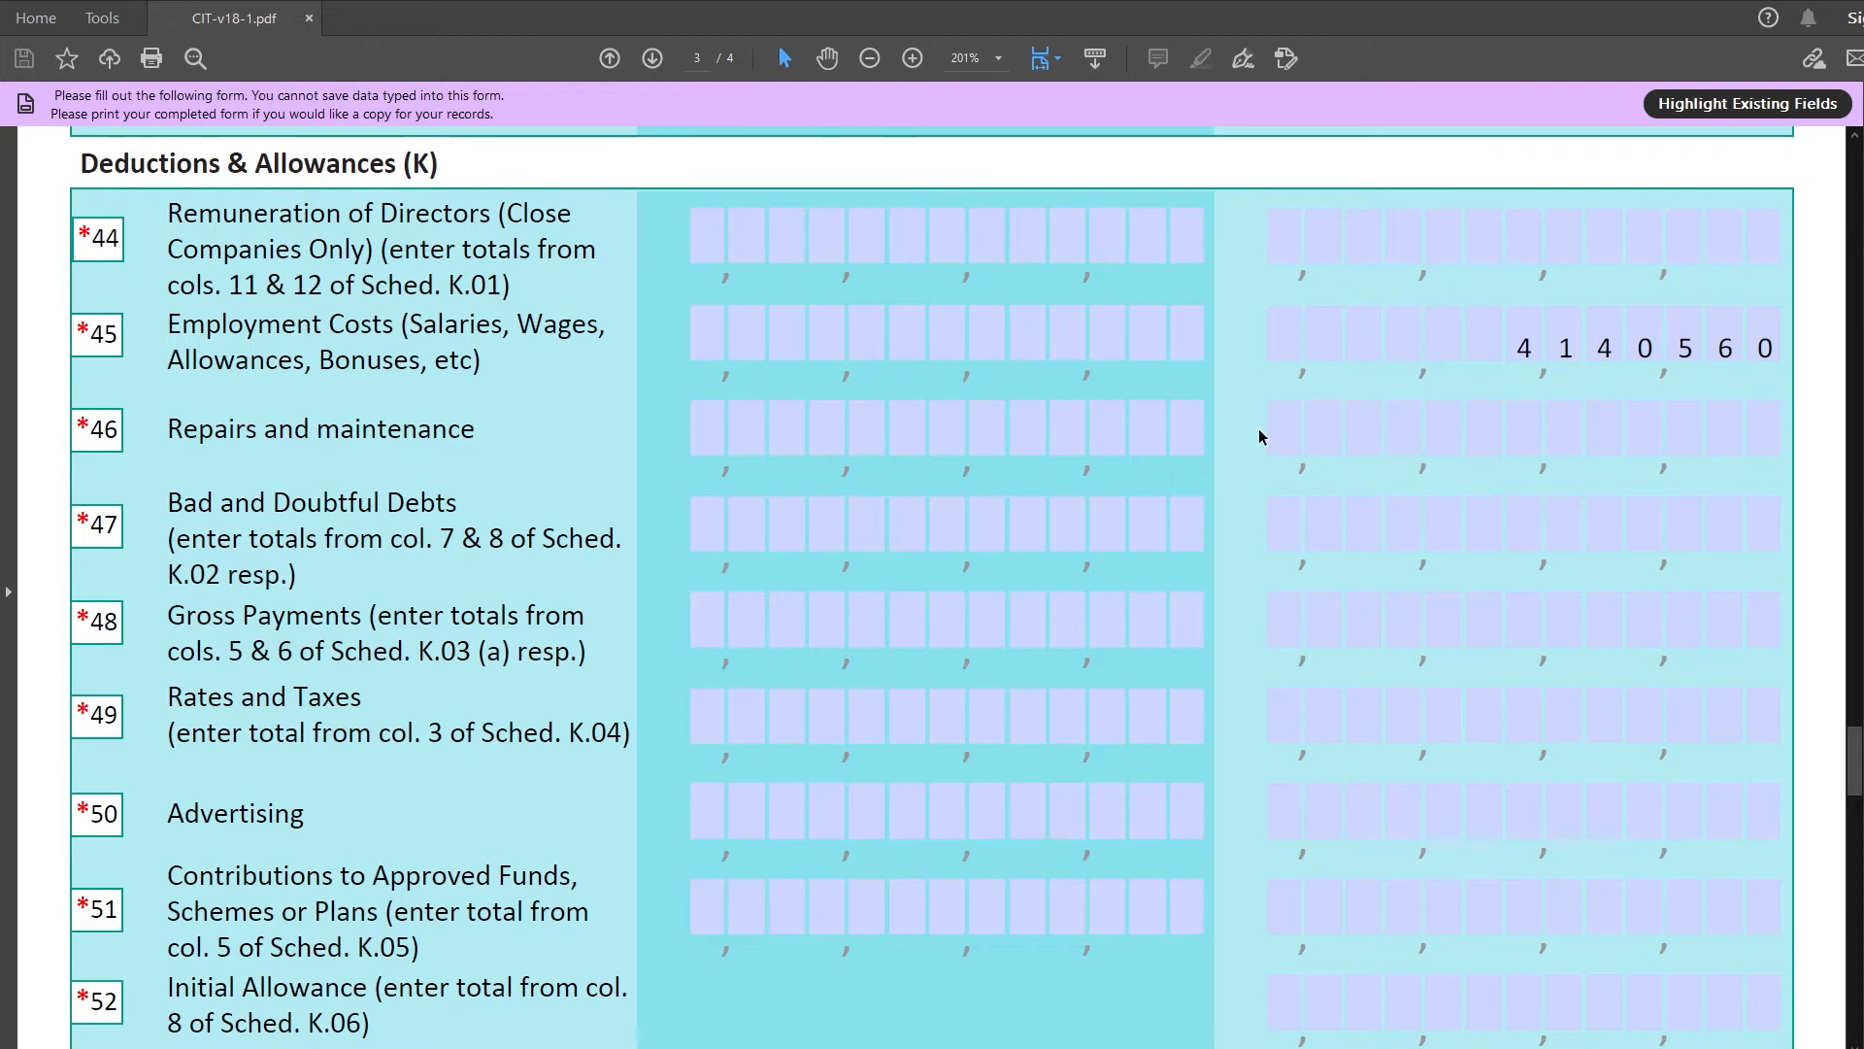
pyautogui.click(1298, 428)
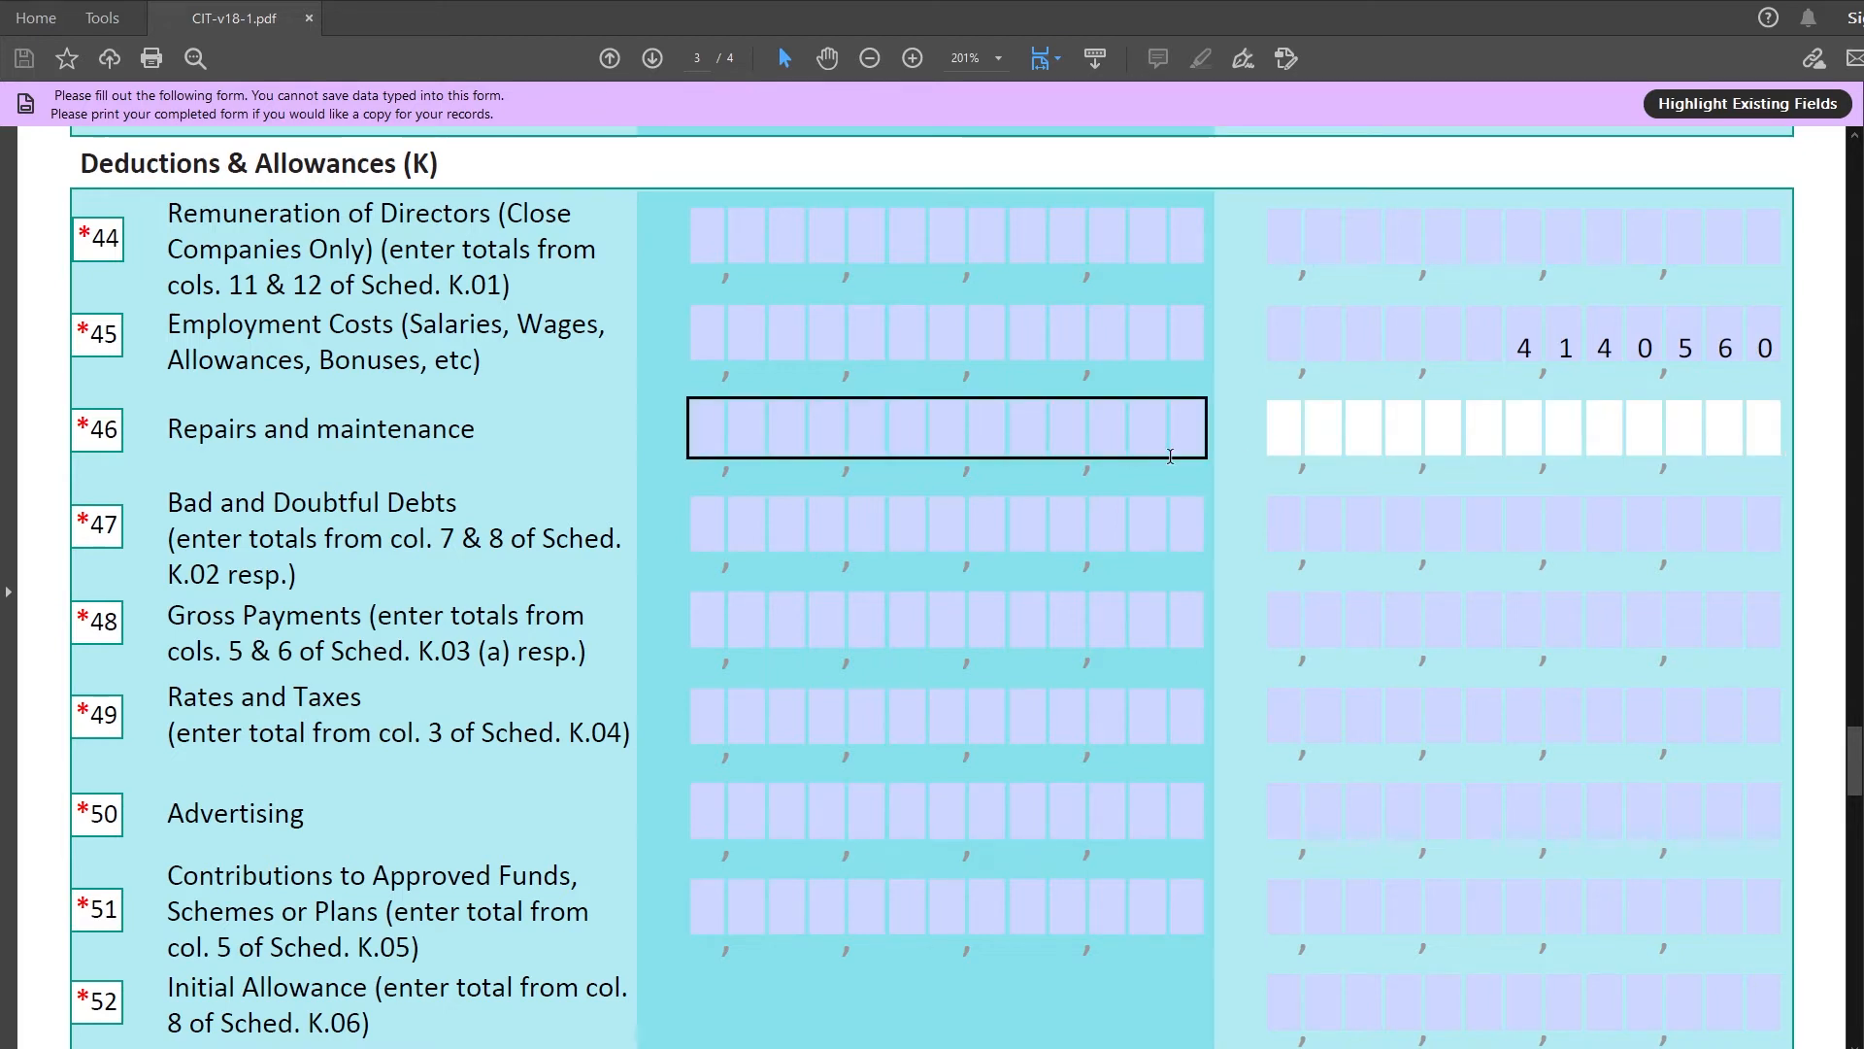
pyautogui.write('343442')
pyautogui.click(1225, 474)
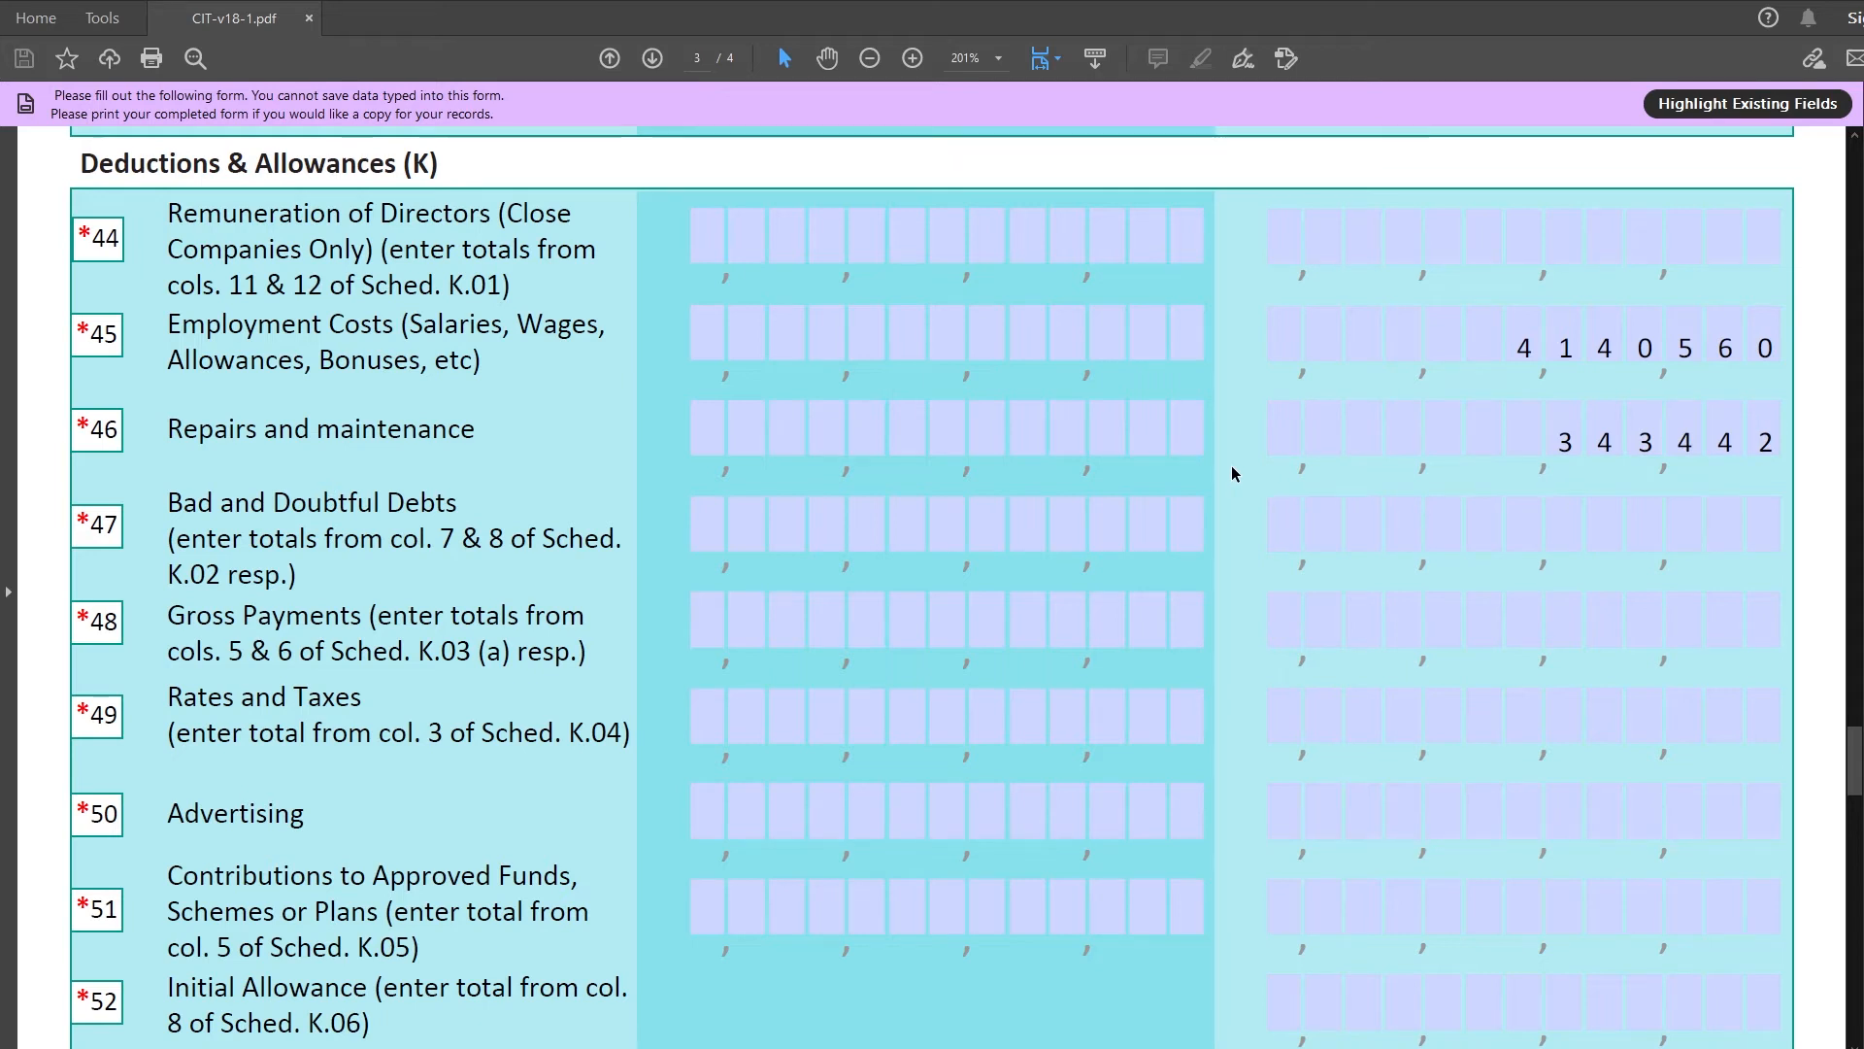
# Enter 543435 as the non-commercial wear and tear allowances on line 53.
pyautogui.scroll(-2, 1231, 464)
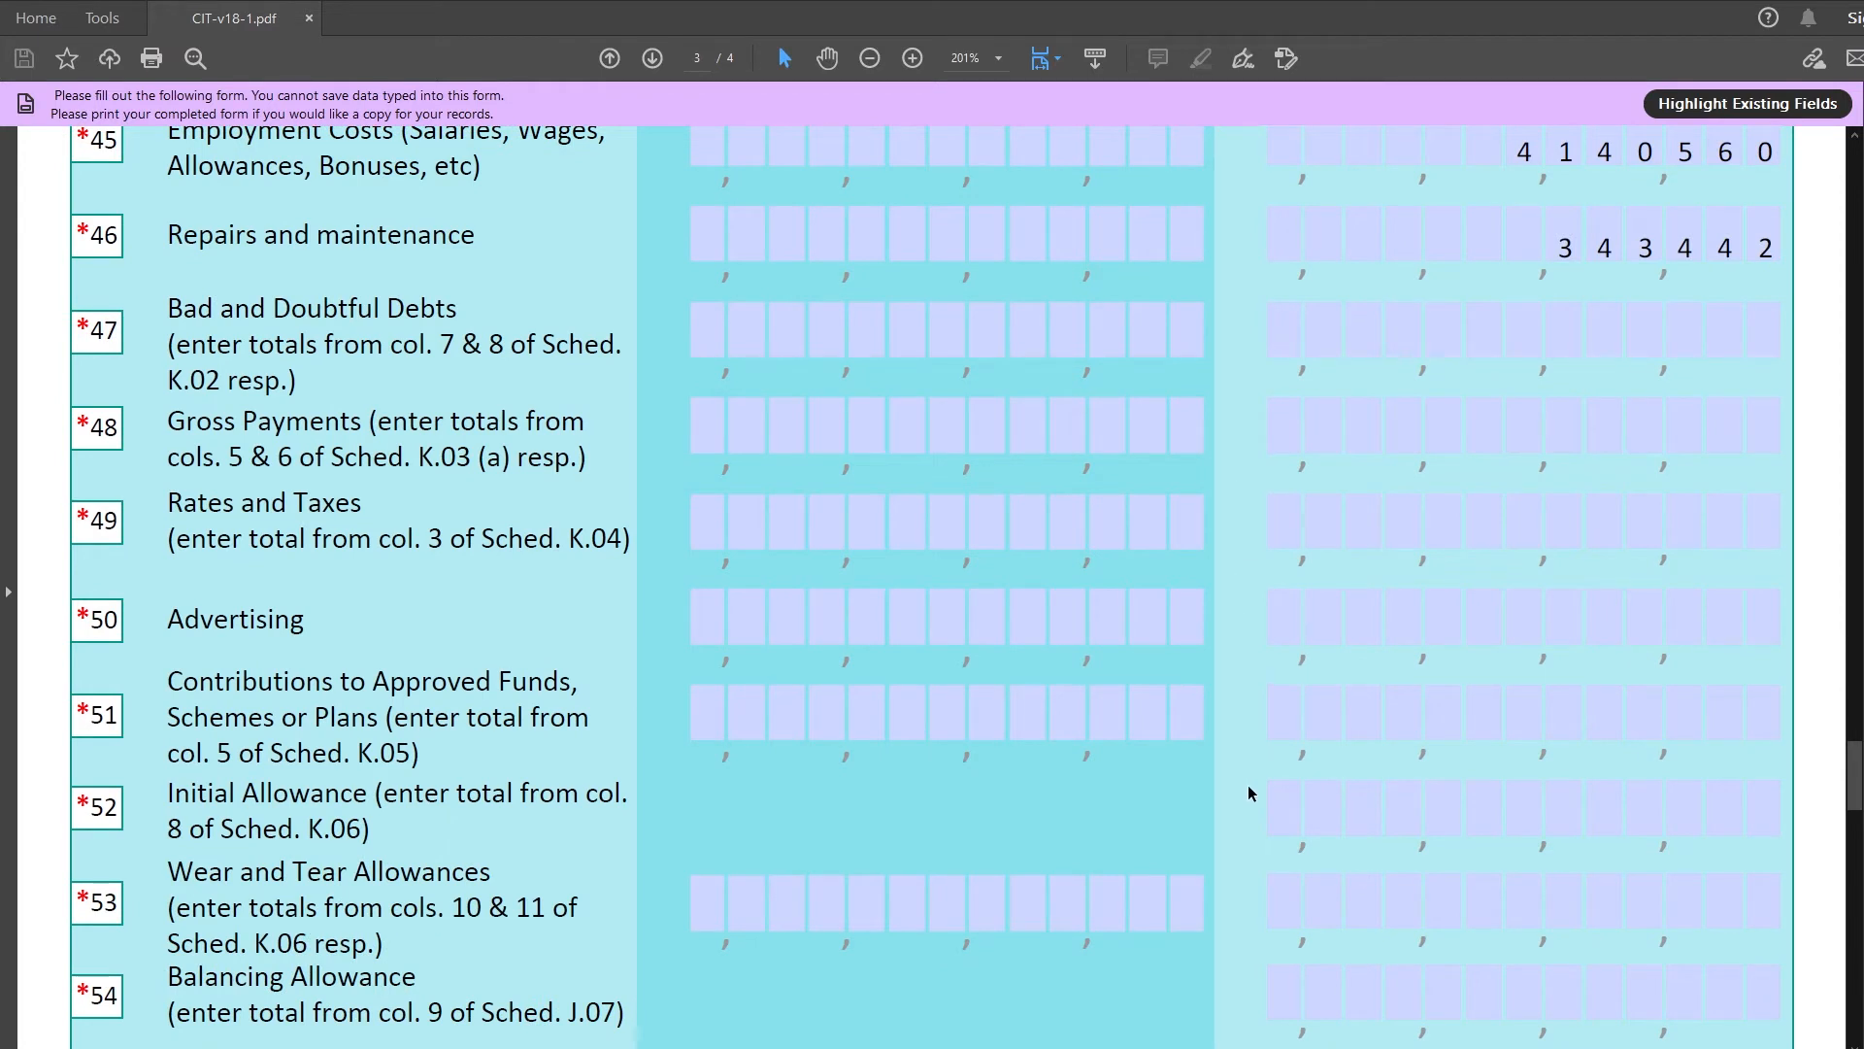
pyautogui.click(1340, 897)
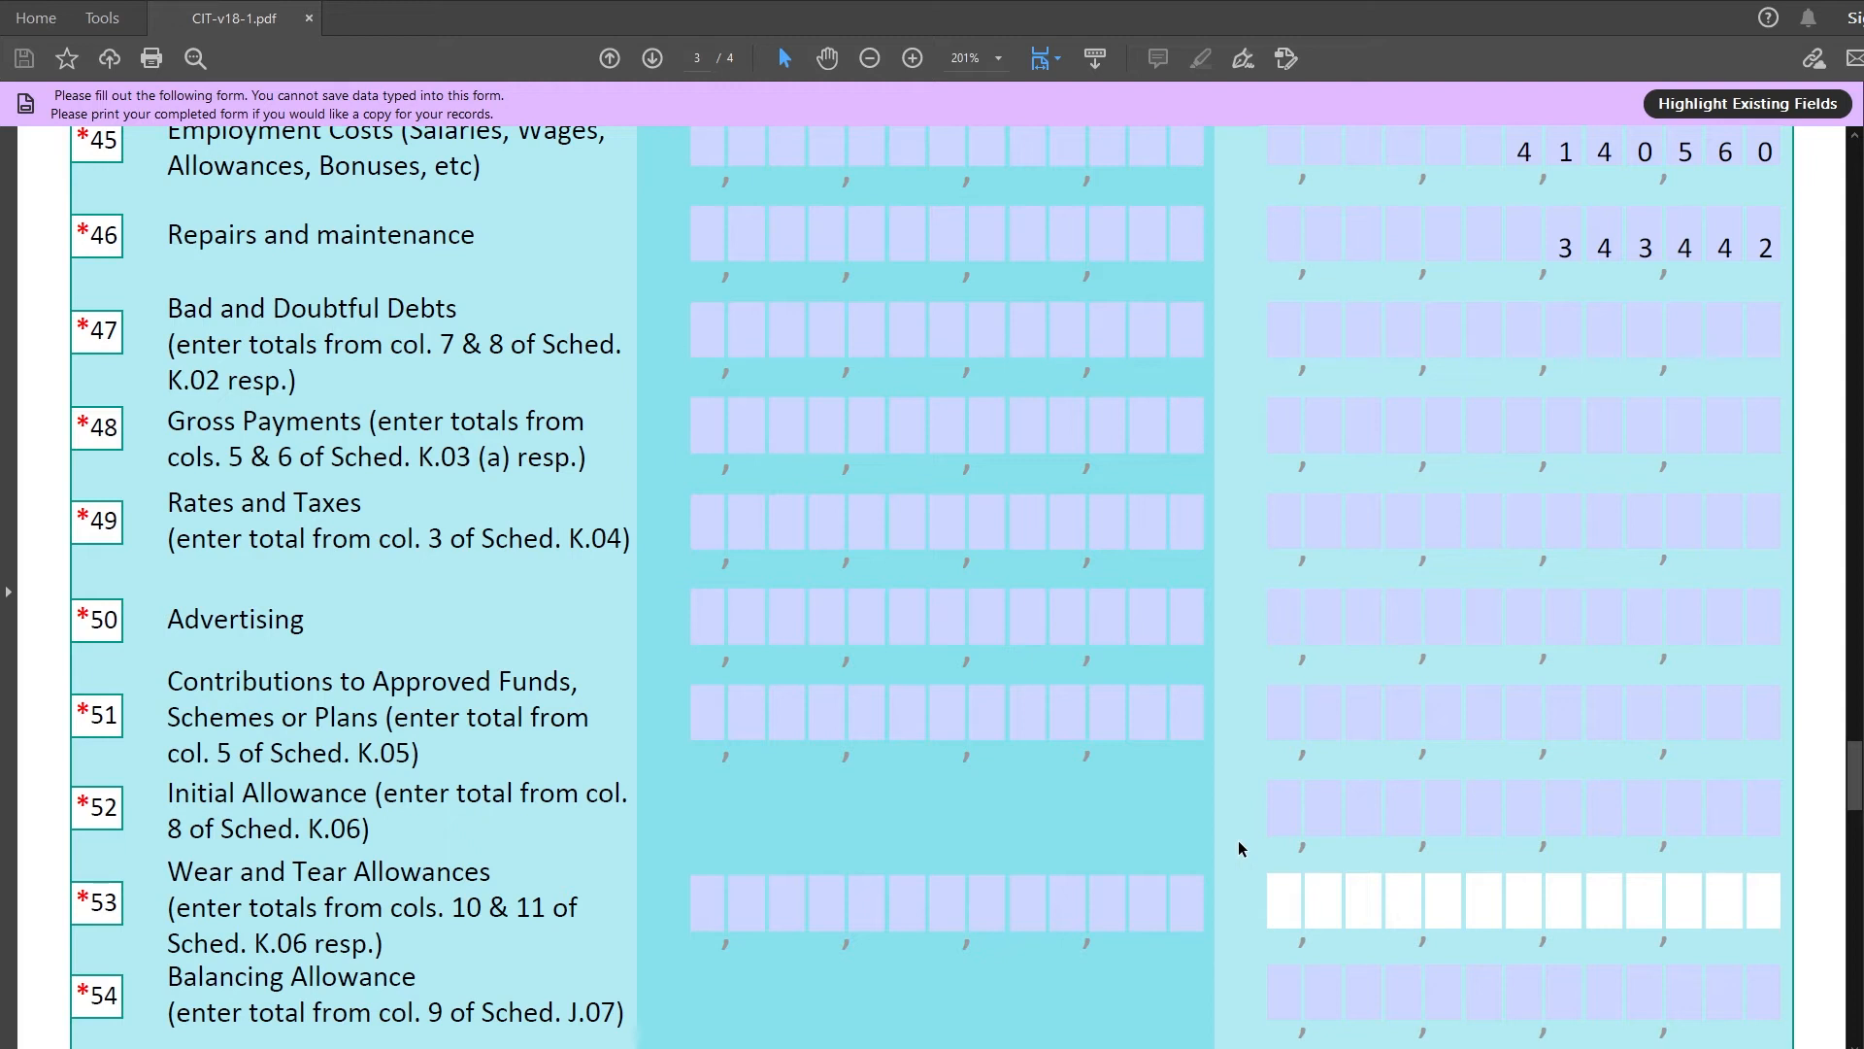
pyautogui.write('543435')
pyautogui.click(1238, 849)
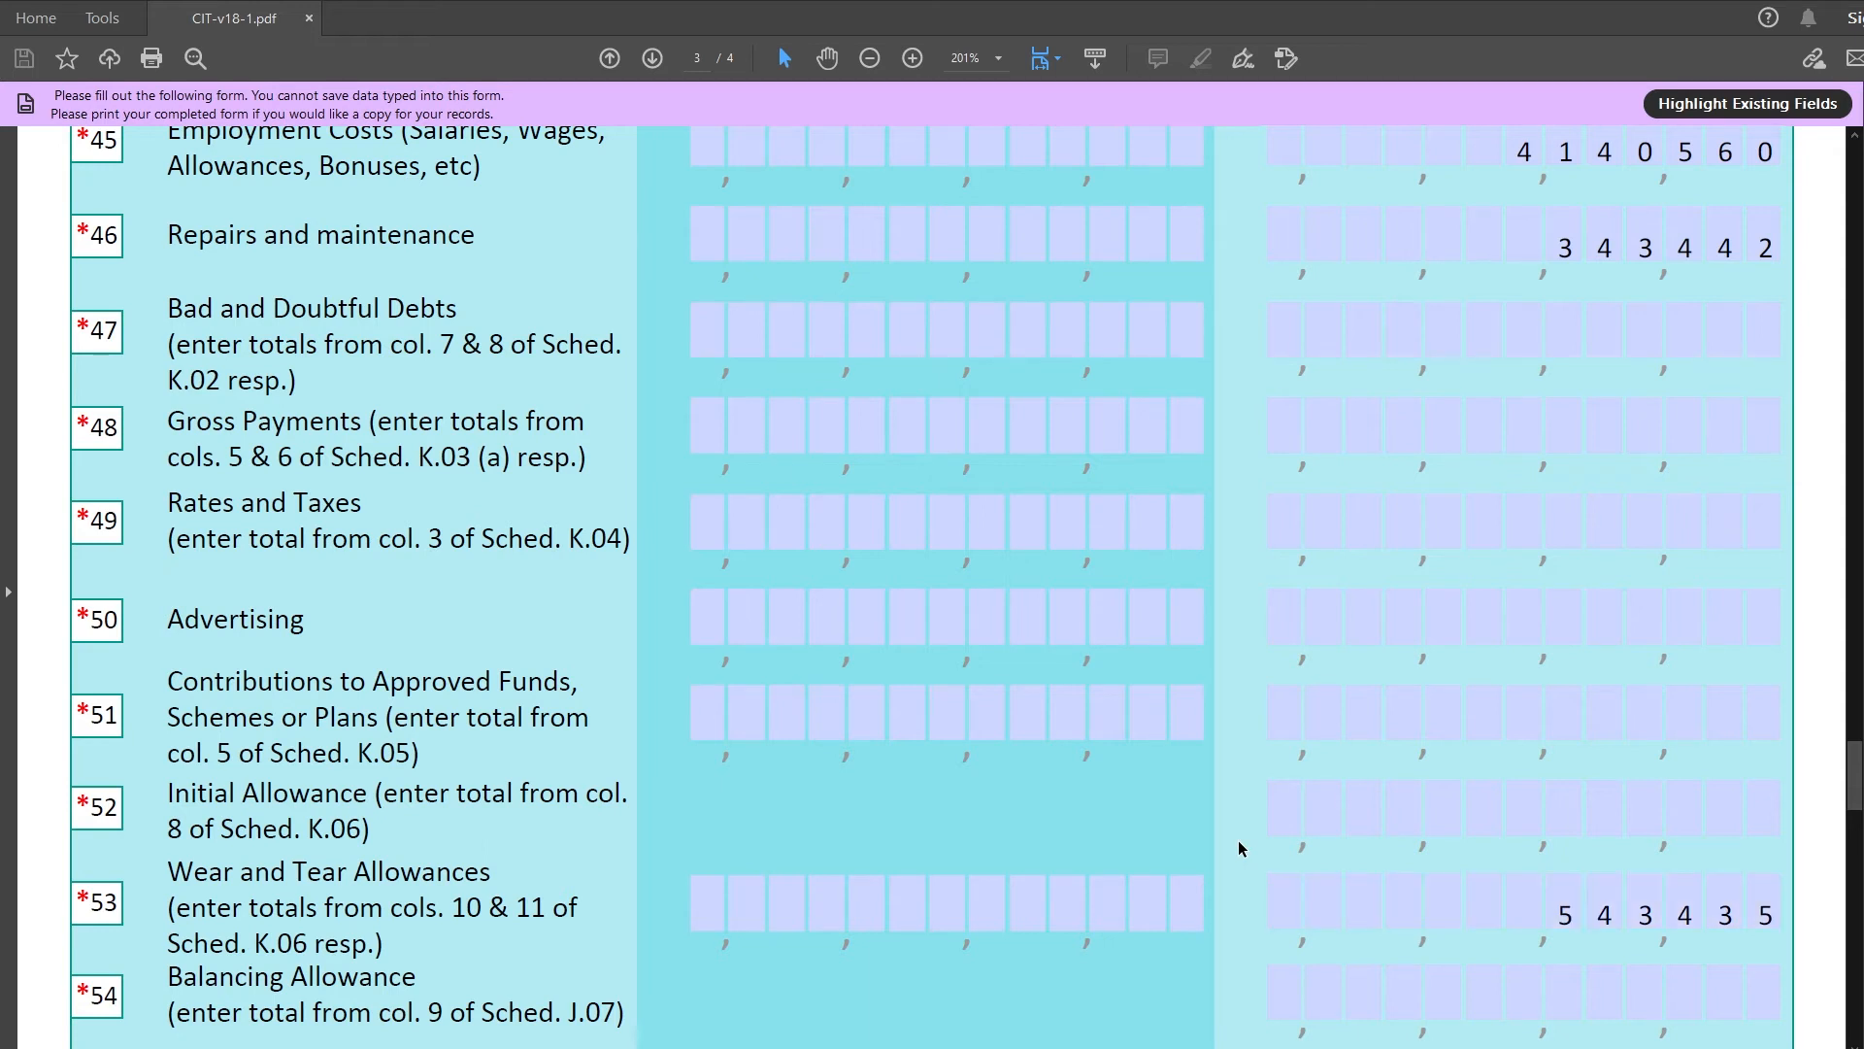
# Enter non-commercial other deductions of 6375708 on line 59 and total deductions and allowances of 11403145 on line 60.
pyautogui.scroll(-8, 1239, 848)
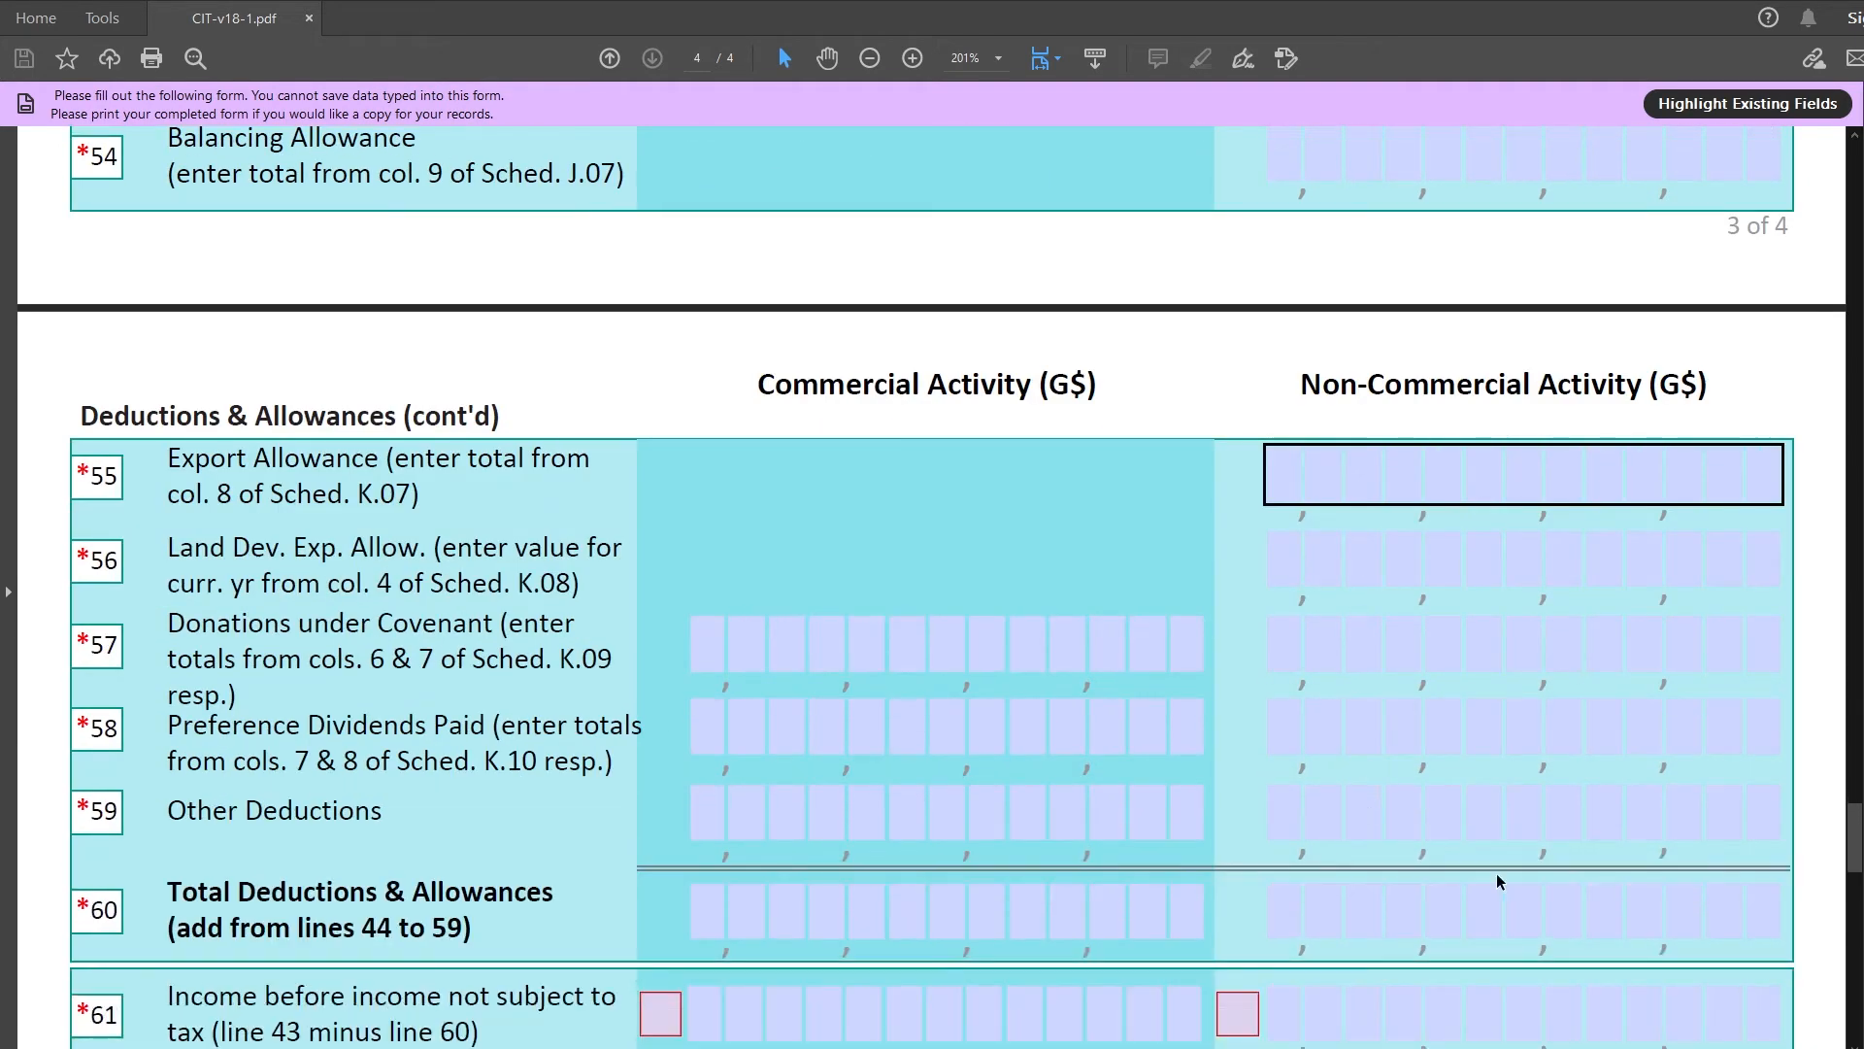
pyautogui.click(1553, 820)
pyautogui.write('6375708')
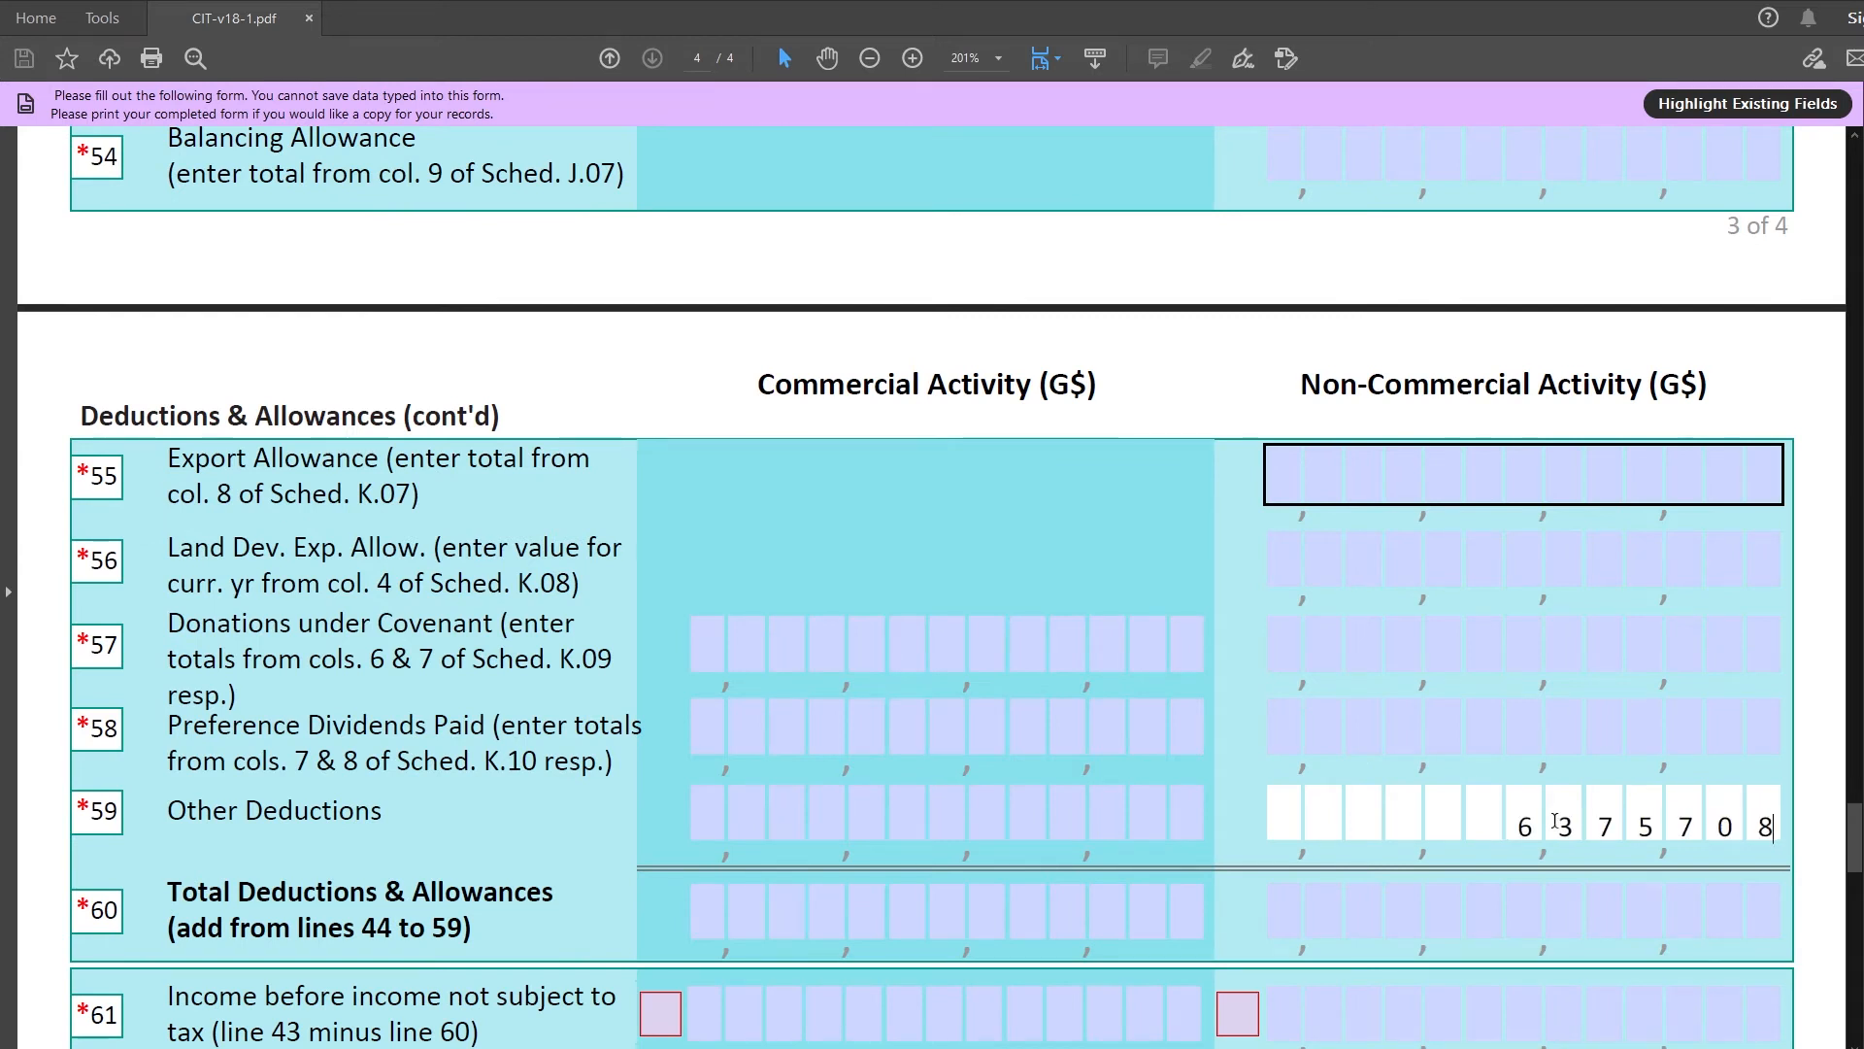
pyautogui.click(1225, 815)
pyautogui.scroll(-1, 1228, 799)
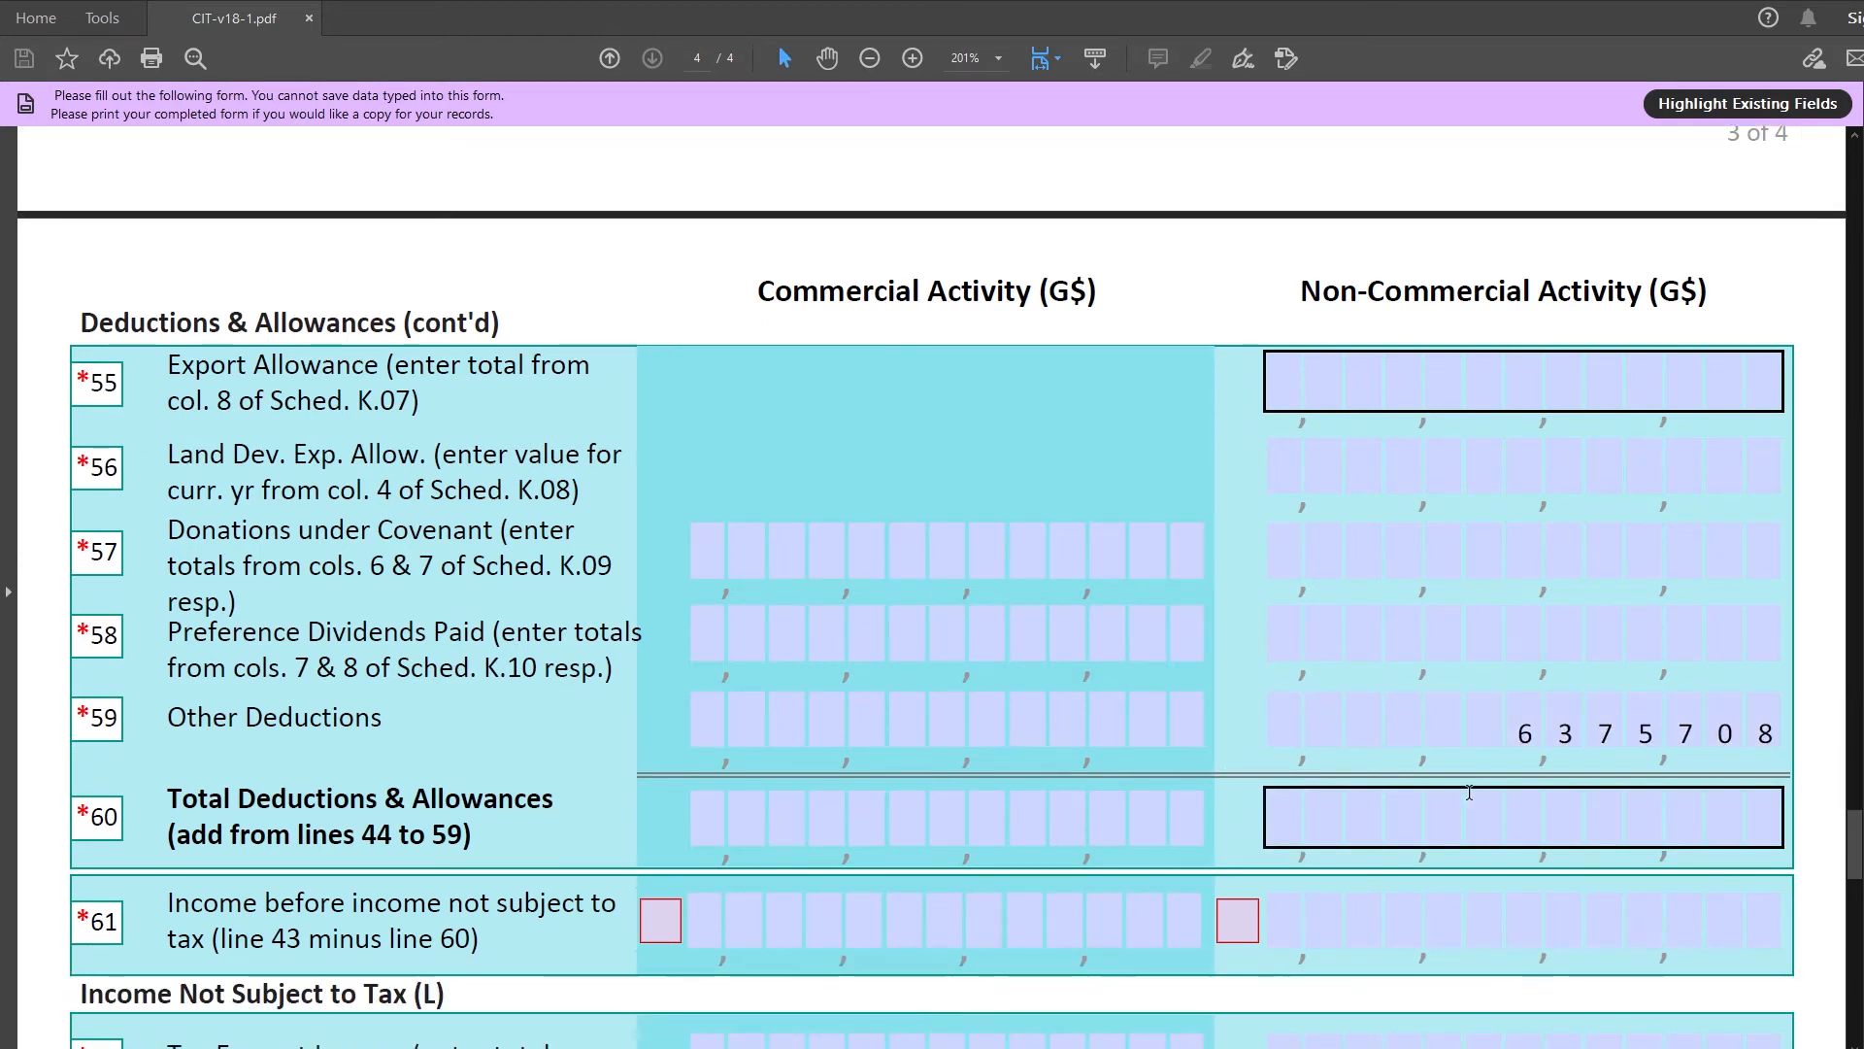
pyautogui.click(1474, 797)
pyautogui.write('11403145')
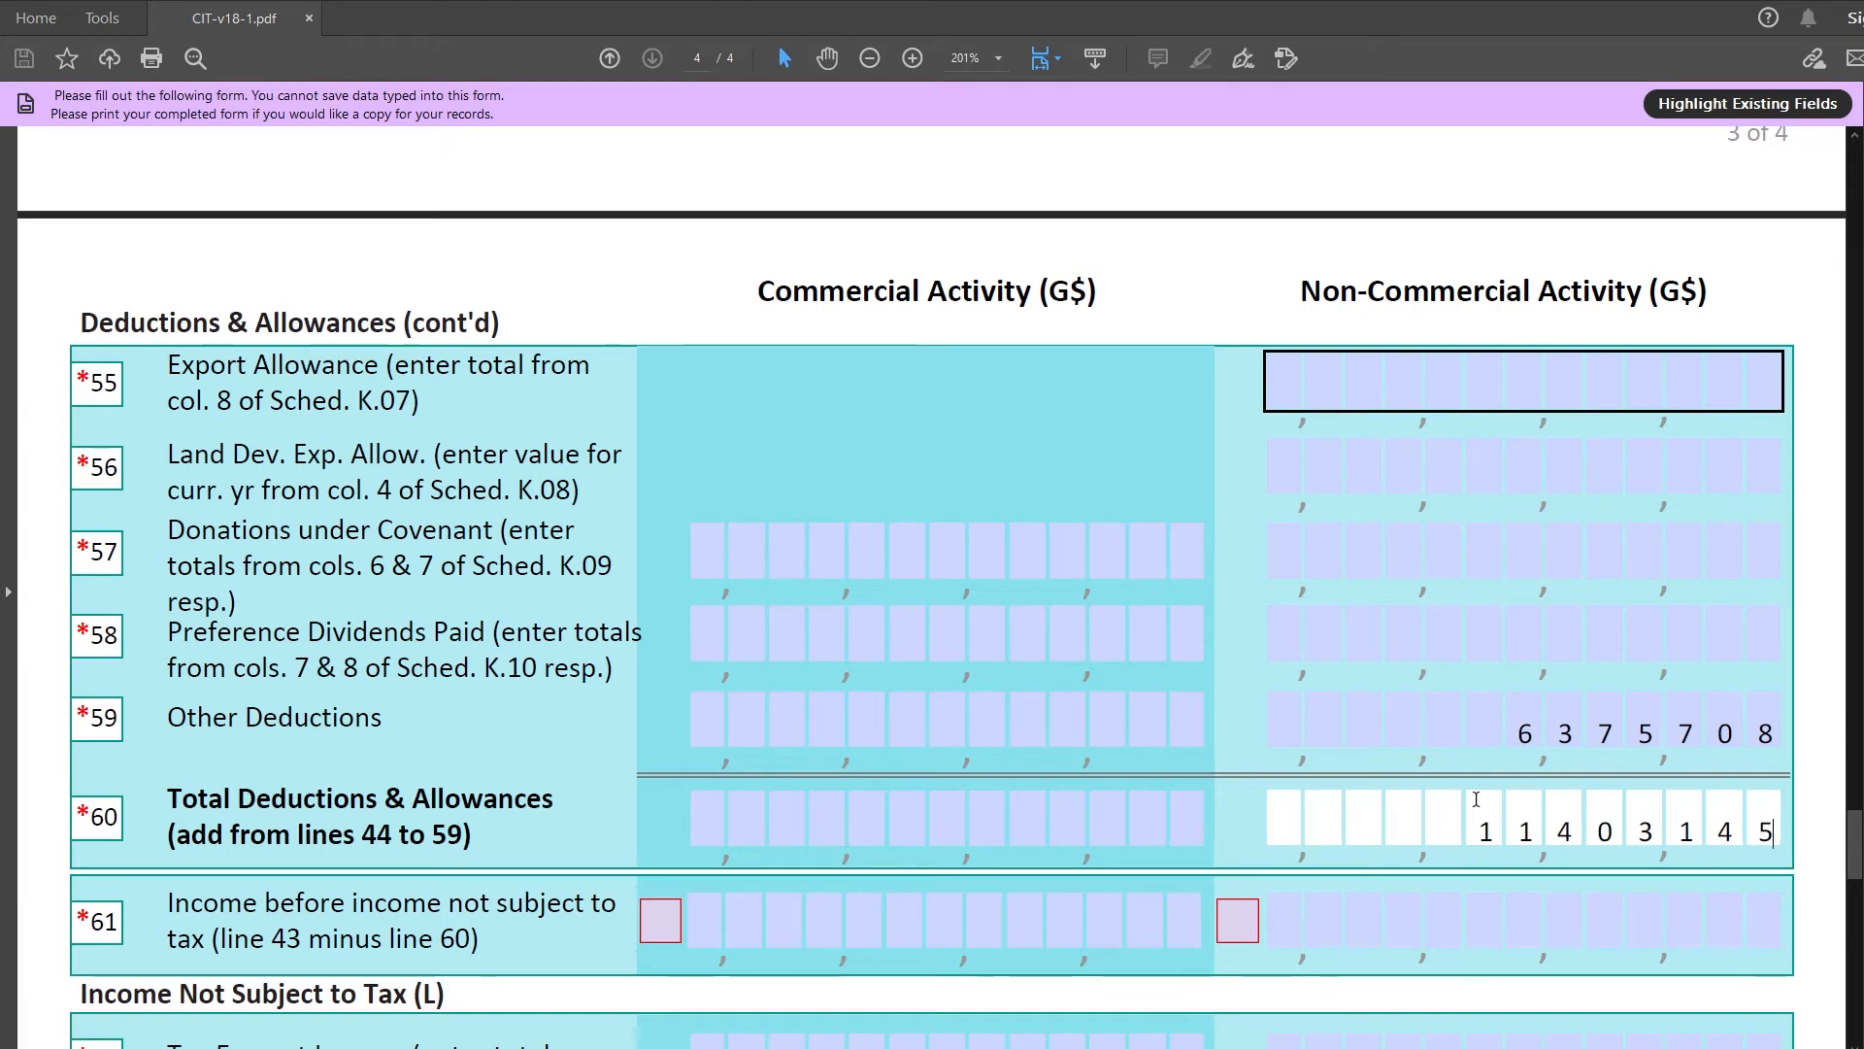
# Enter 6117905 as the non-commercial income before income not subject to tax on line 61 and as chargeable profits on line 67.
pyautogui.scroll(-6, 1379, 961)
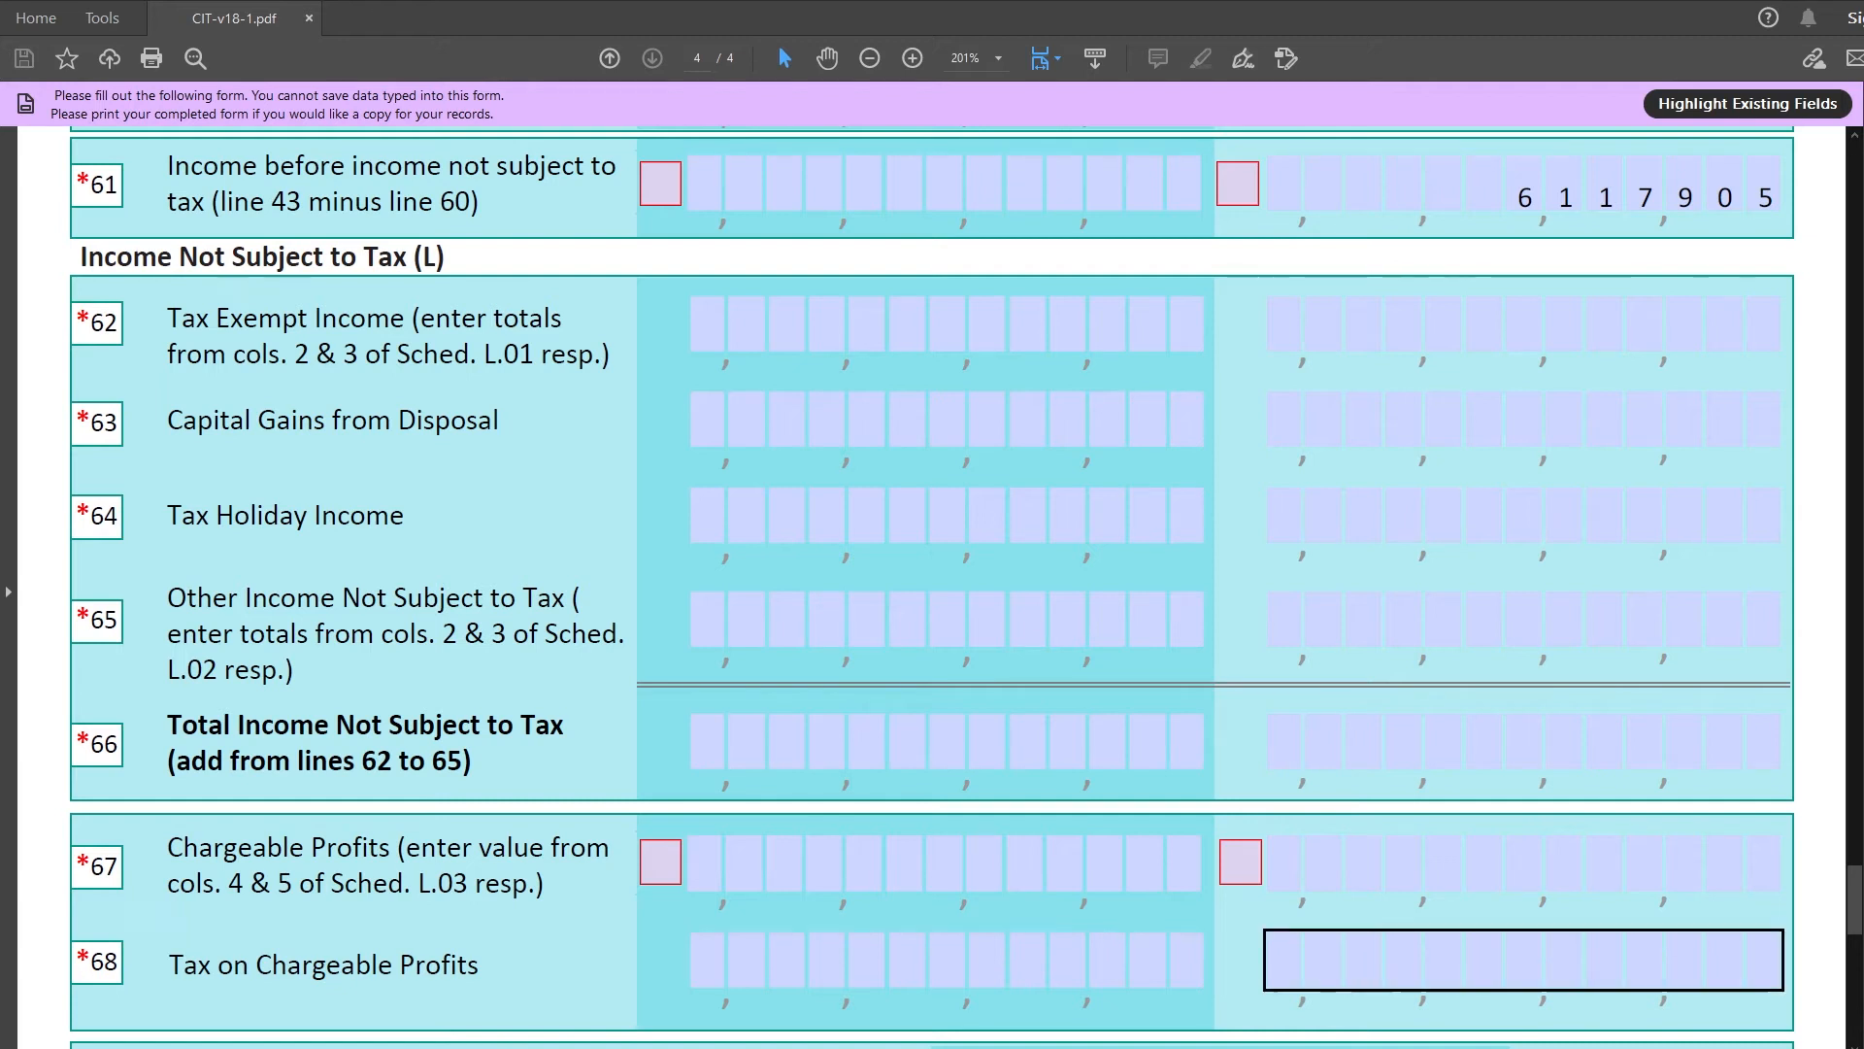
pyautogui.click(1320, 878)
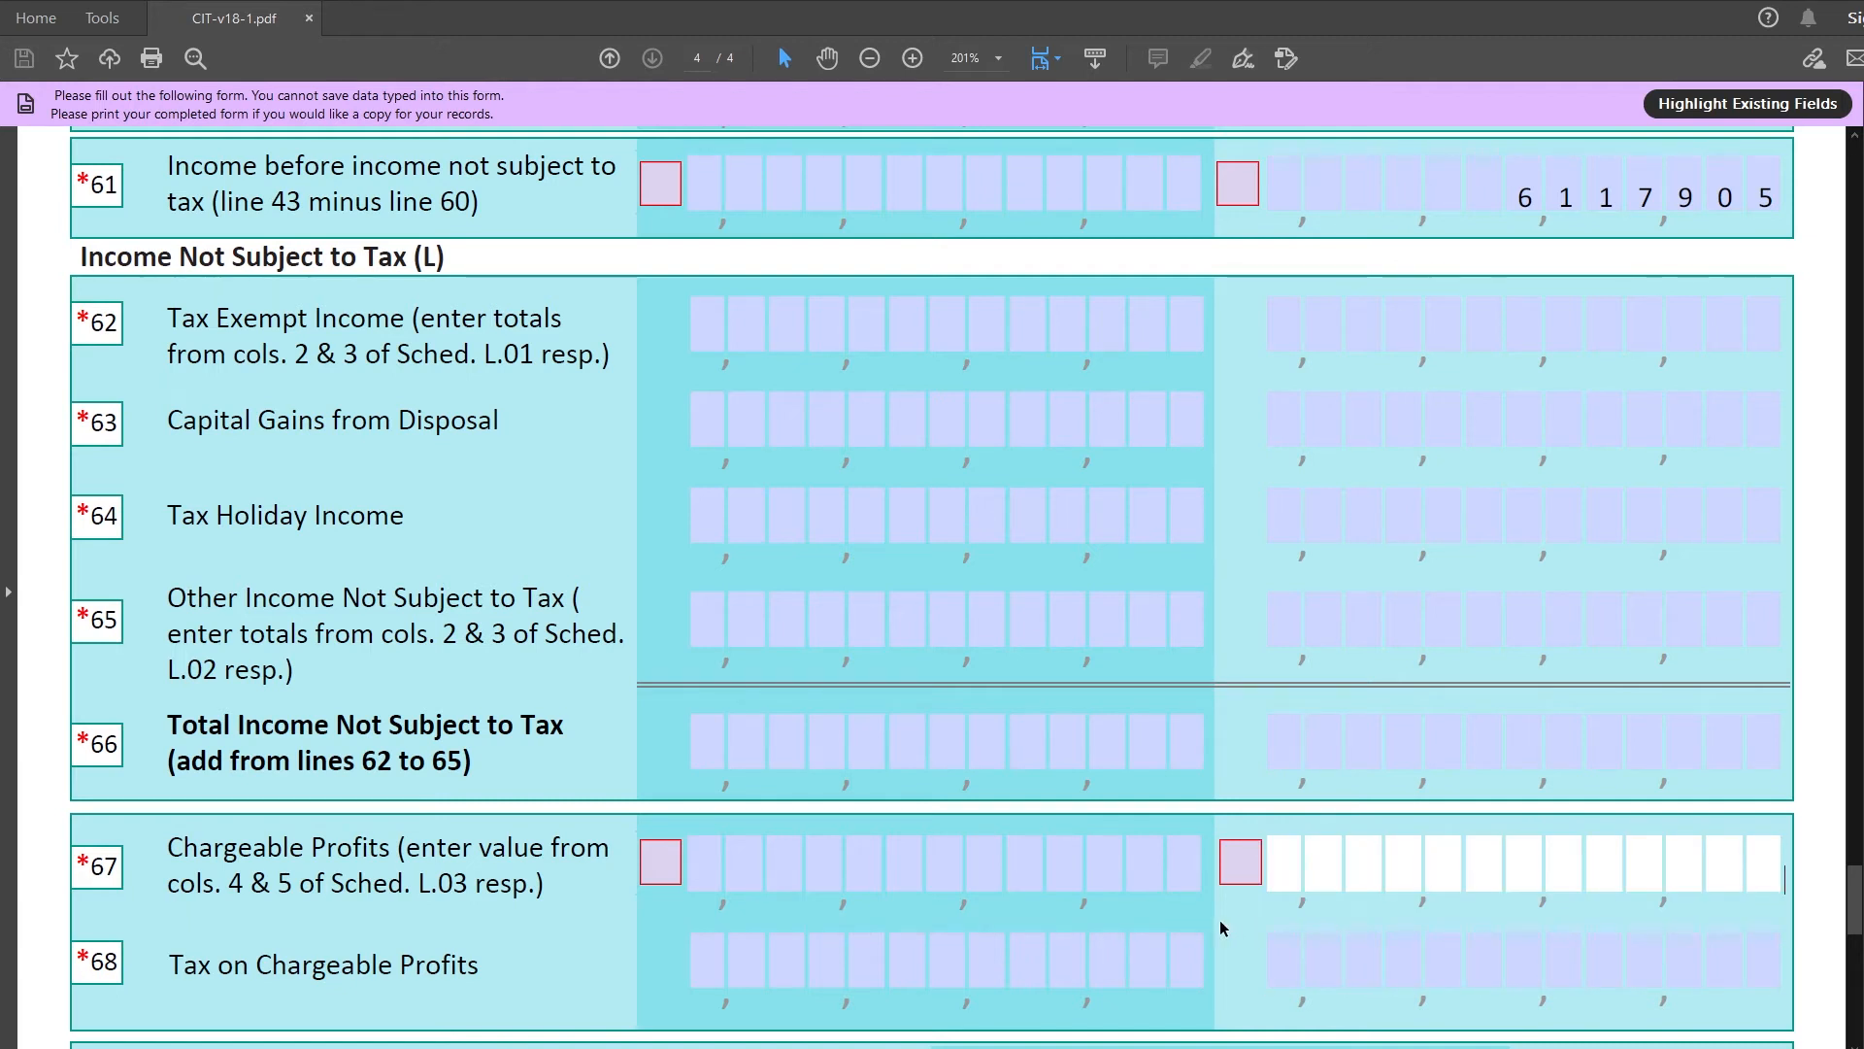
pyautogui.write('6117905')
pyautogui.click(1251, 927)
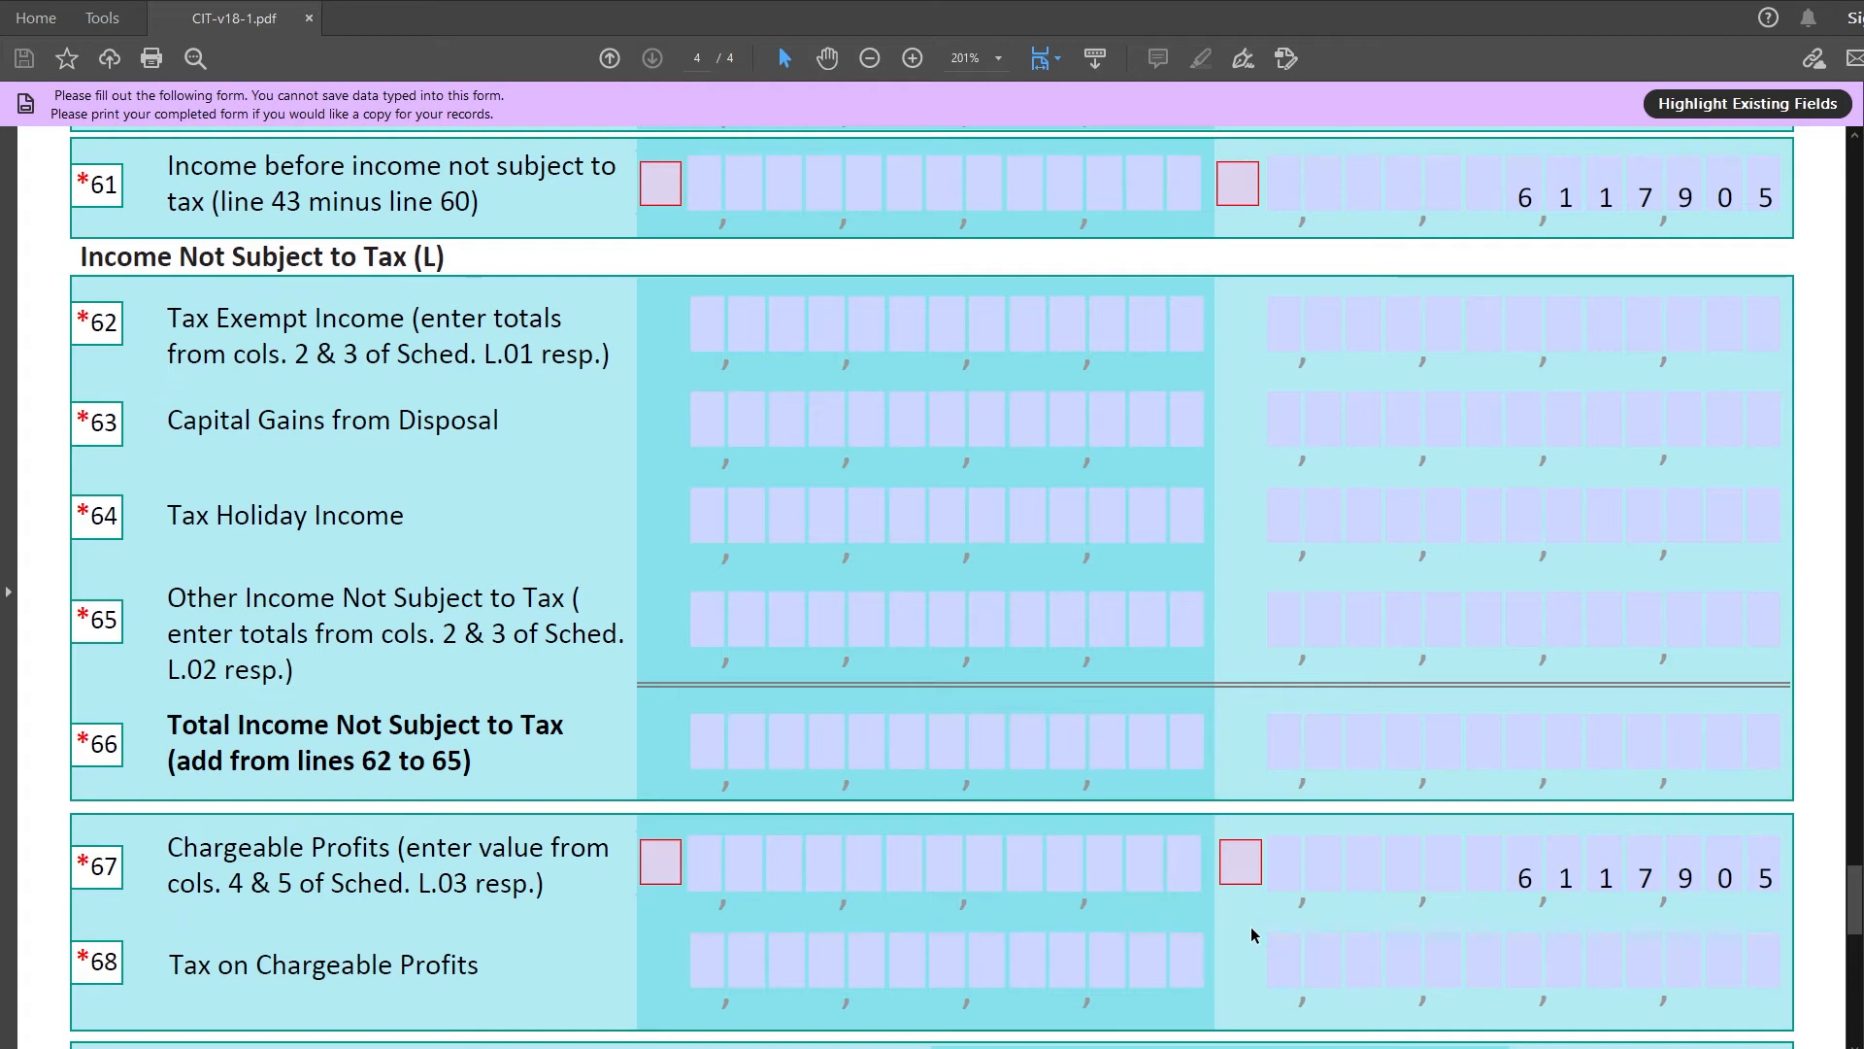
# Enter 1529476 as the non-commercial tax on chargeable profits on line 68 and as the total tax on line 69.
pyautogui.scroll(-4, 1251, 926)
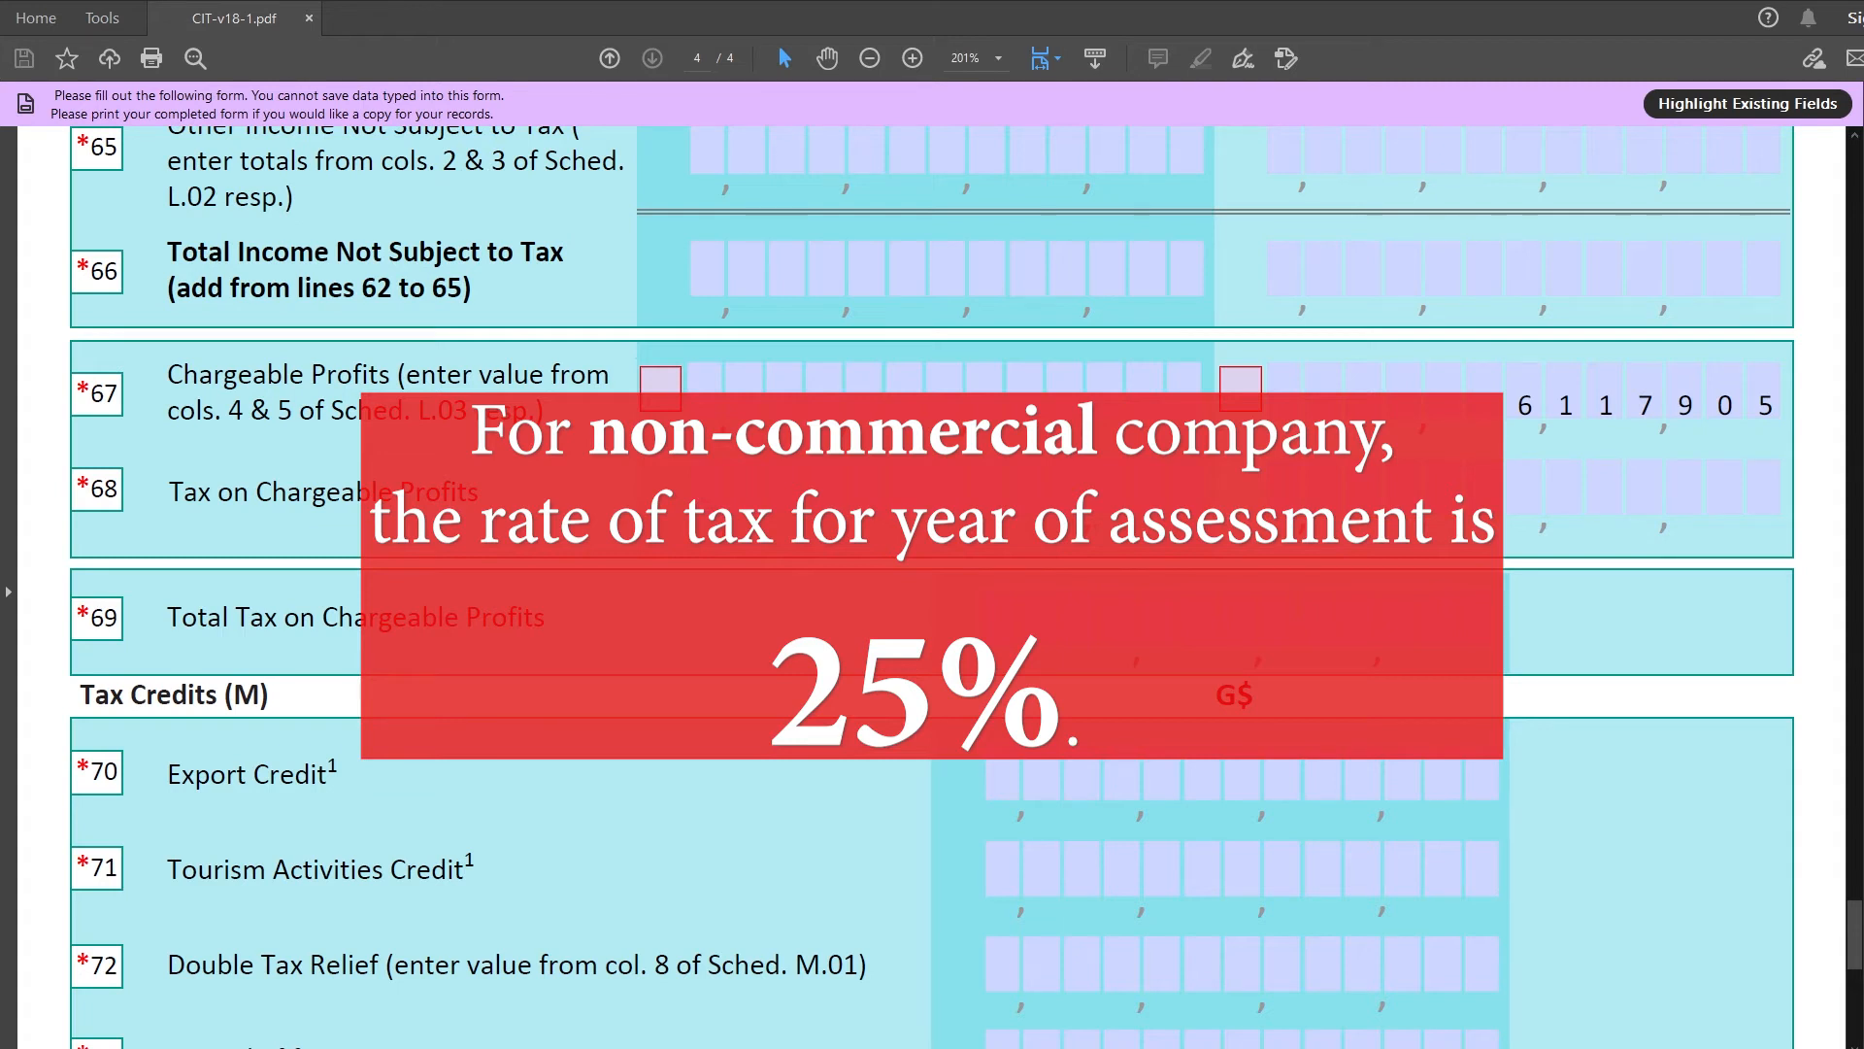
pyautogui.click(1645, 490)
pyautogui.write('152')
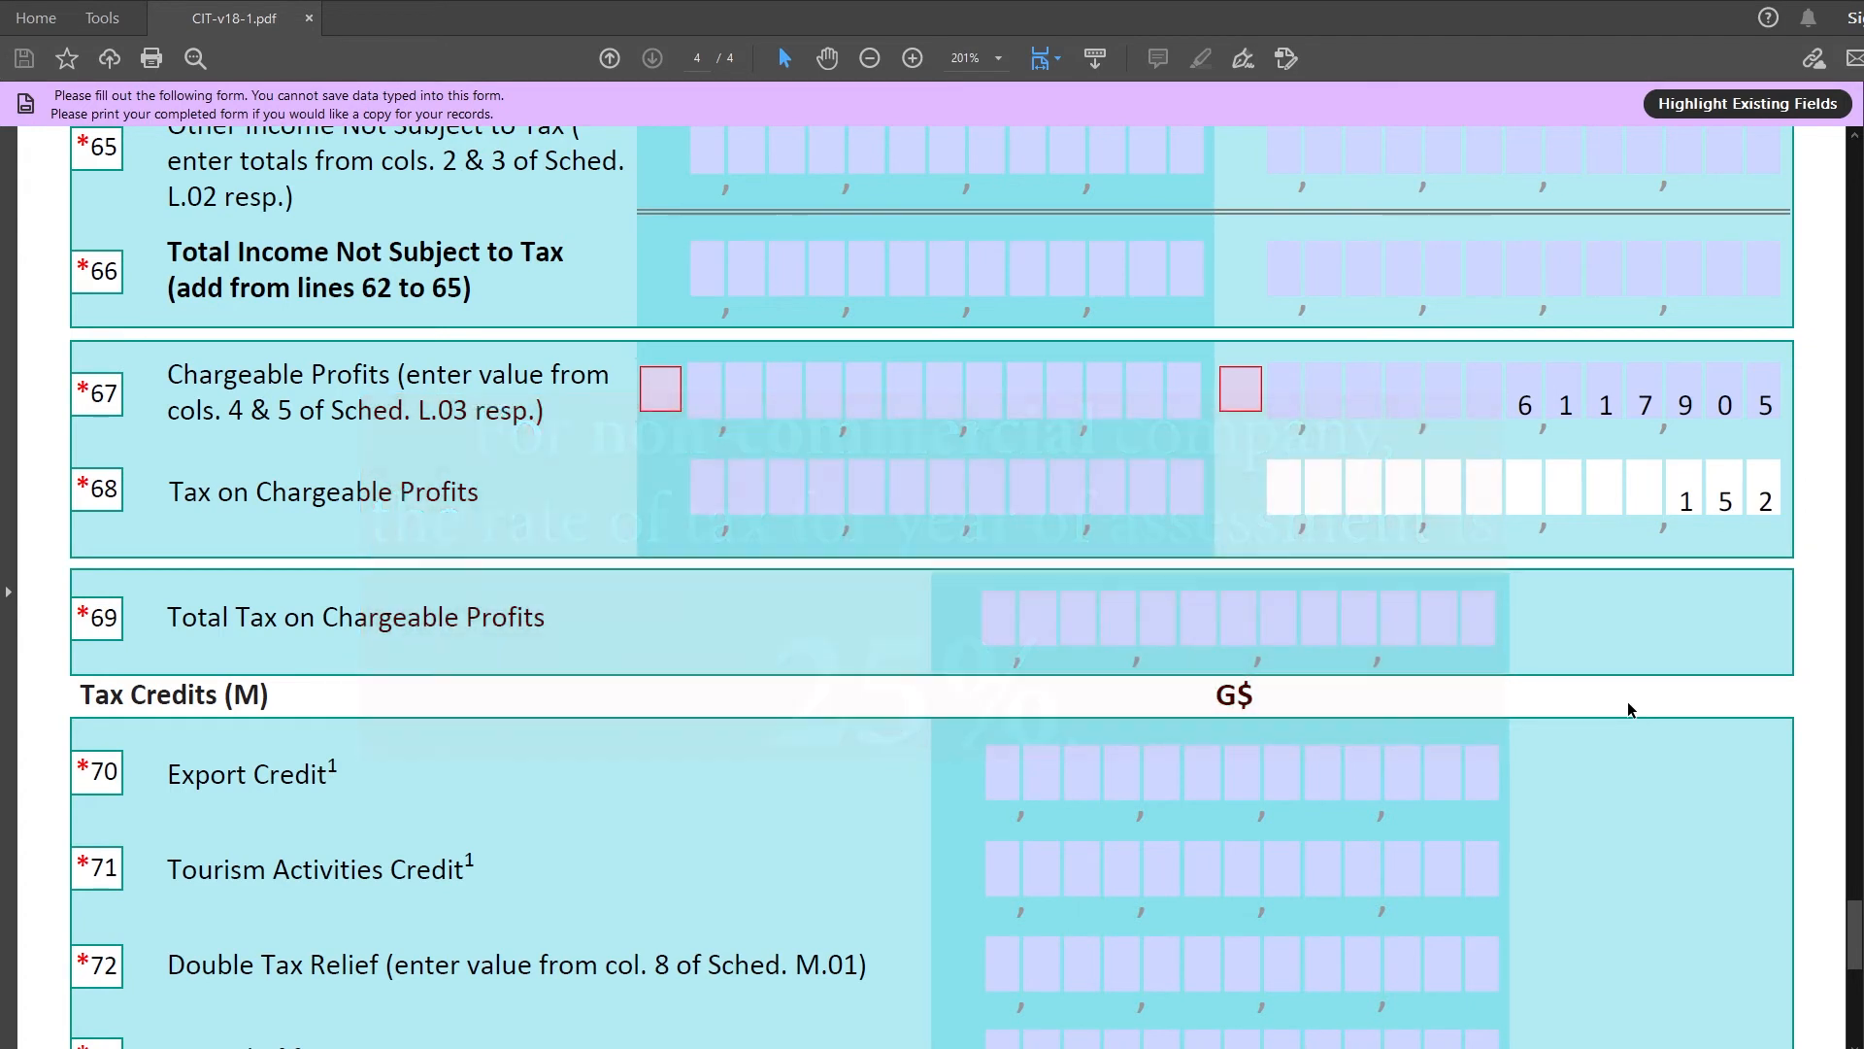
pyautogui.write('9476')
pyautogui.press('Tab')
pyautogui.write('1')
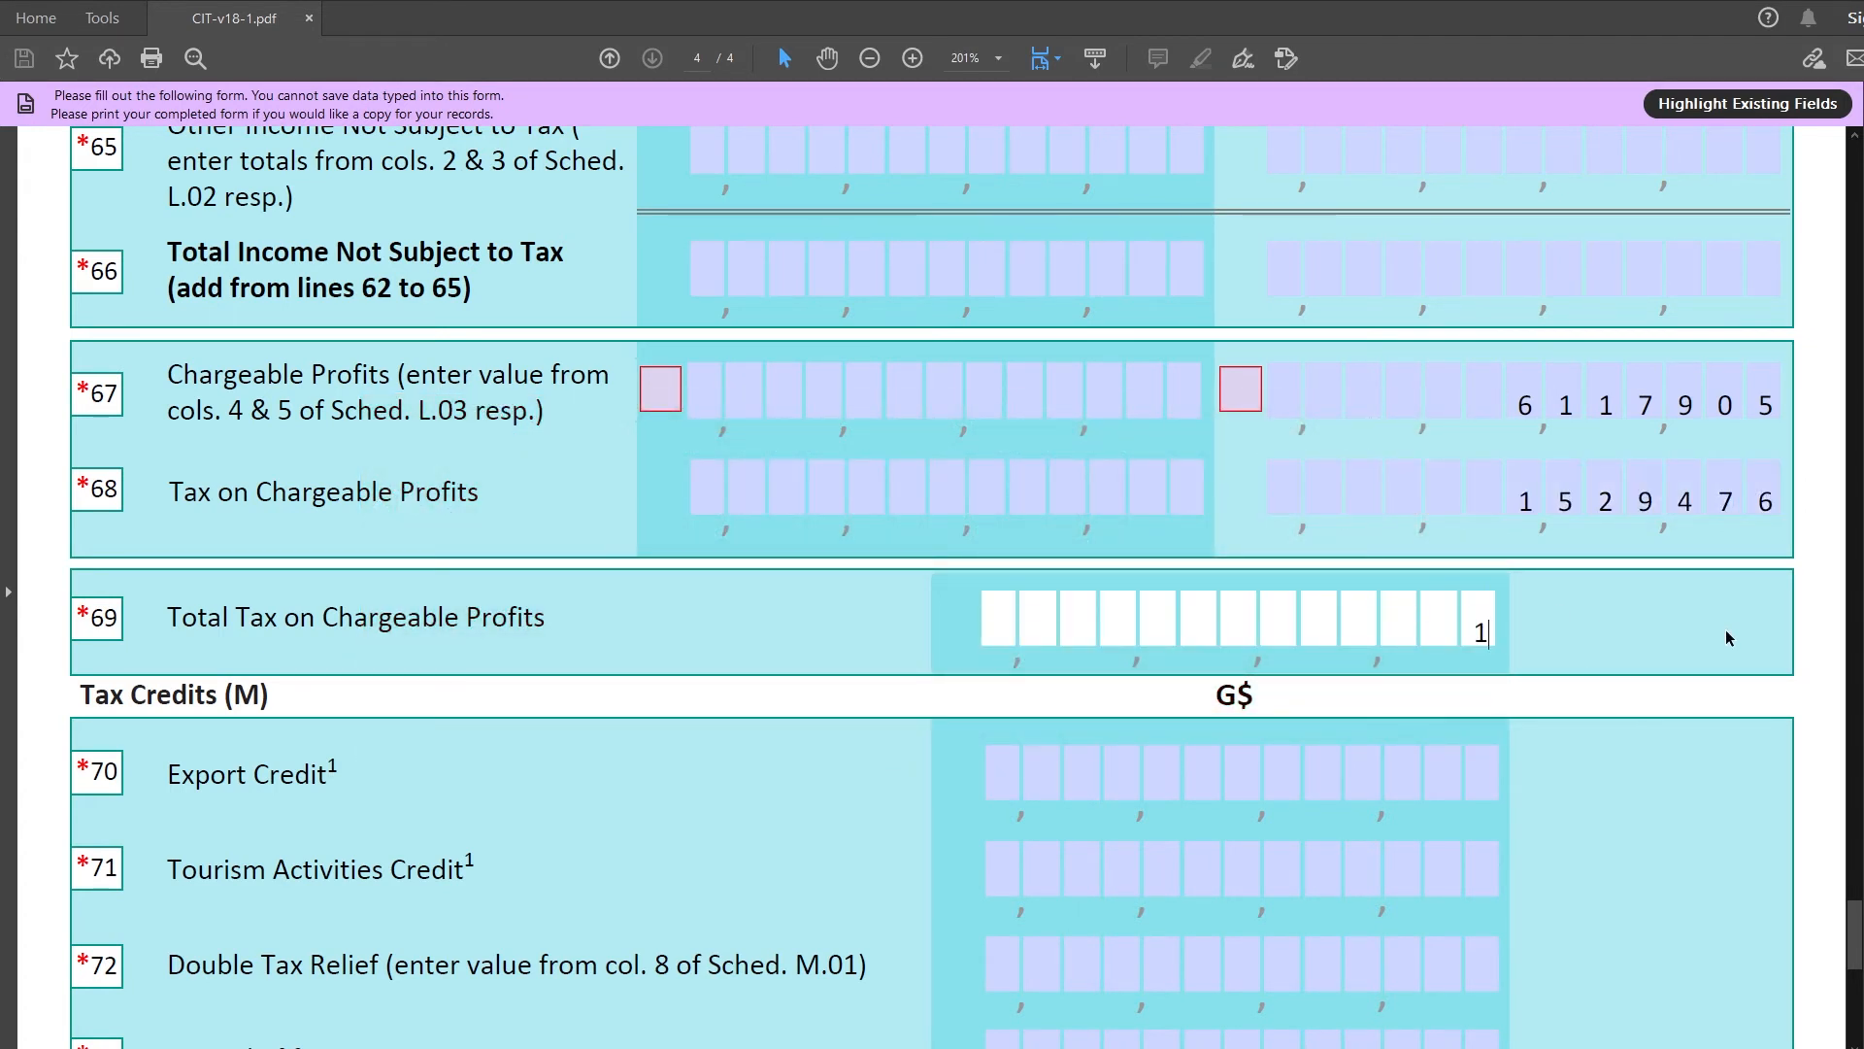
pyautogui.write('529476')
pyautogui.click(1727, 638)
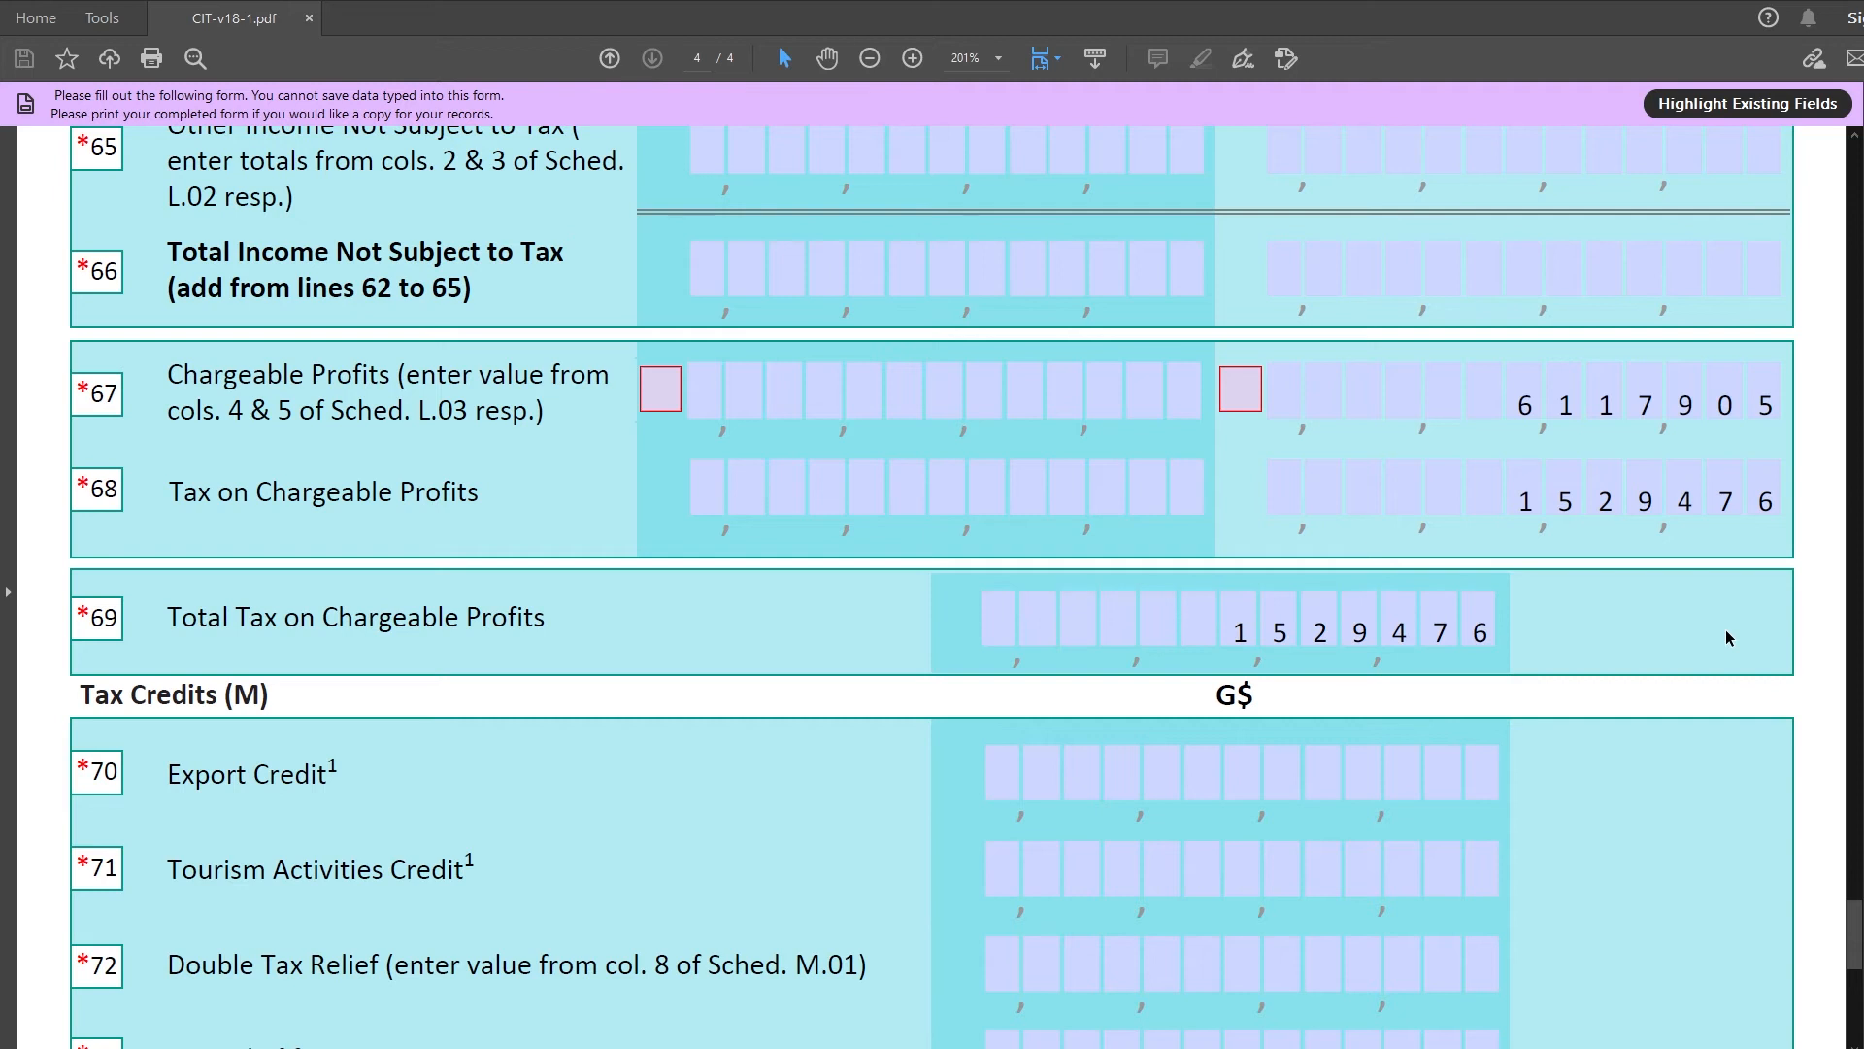
# Record advance corporation taxes paid of 205650 on line 76 and other tax credits of 694447 on line 78.
pyautogui.scroll(-2, 1649, 518)
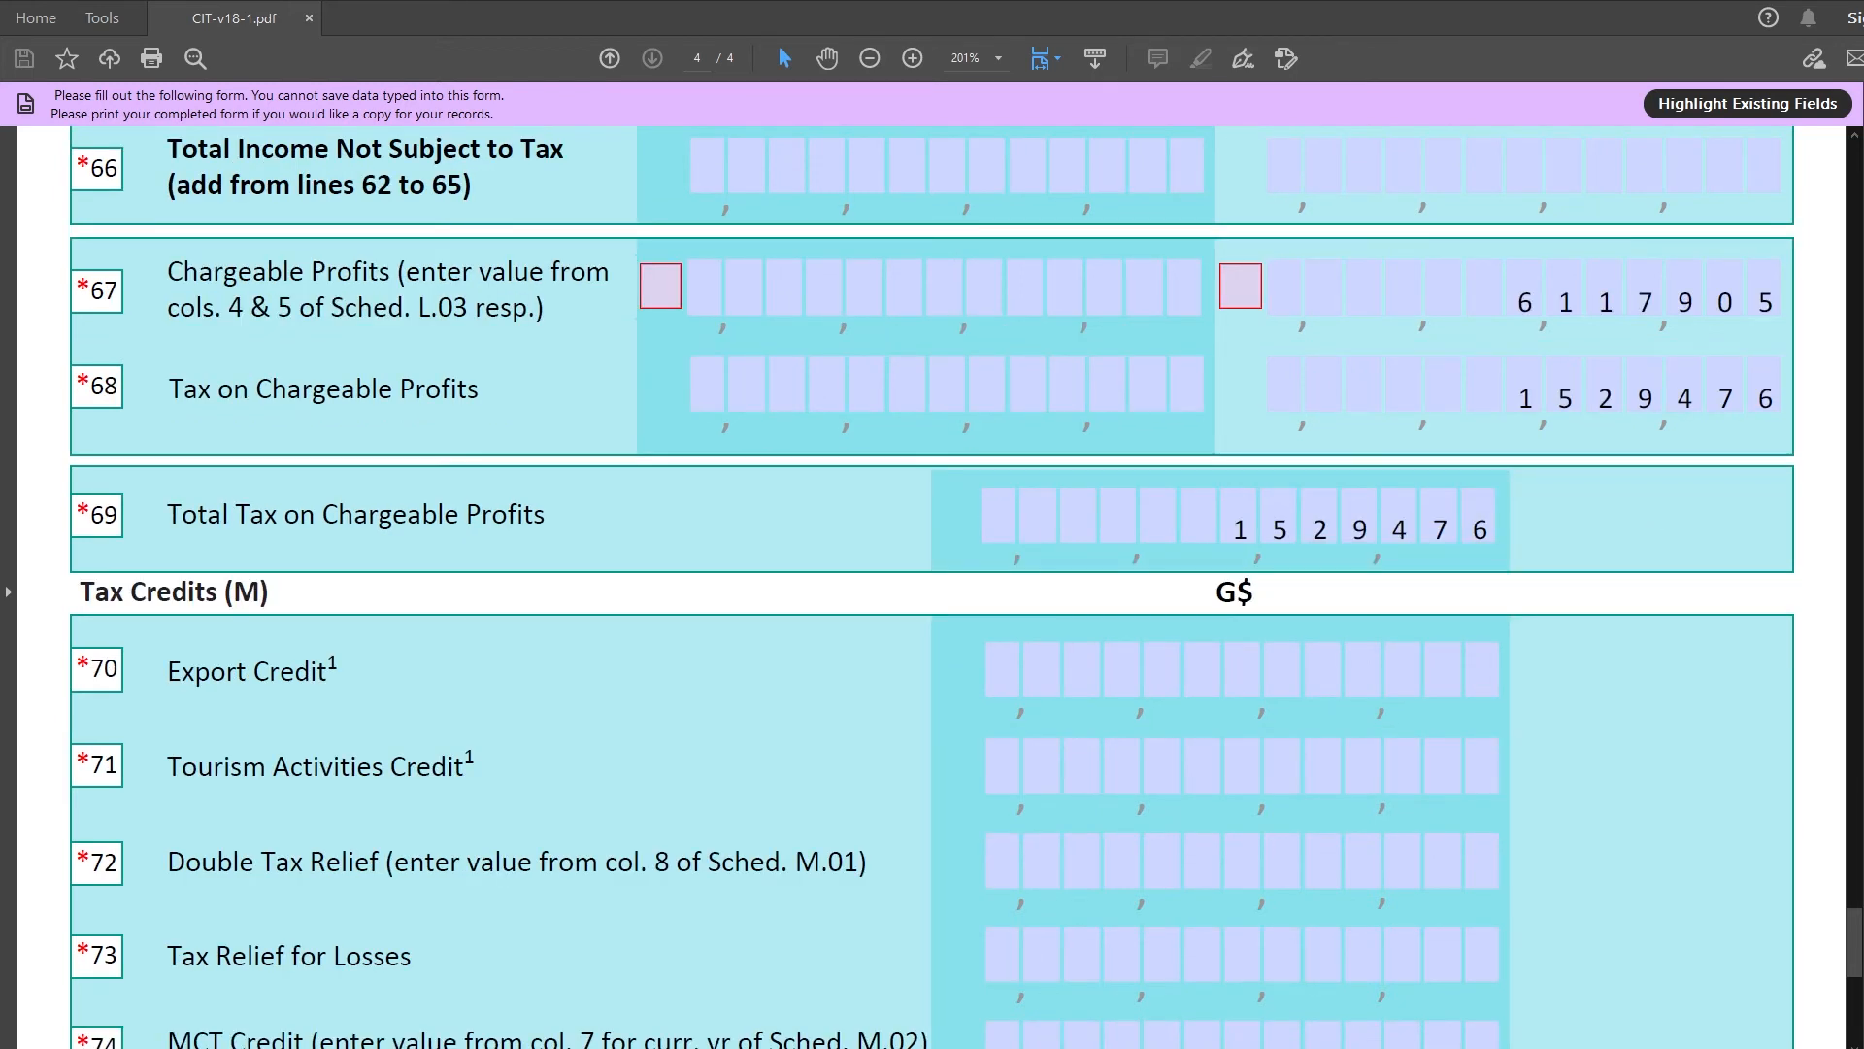
pyautogui.scroll(-9, 1854, 882)
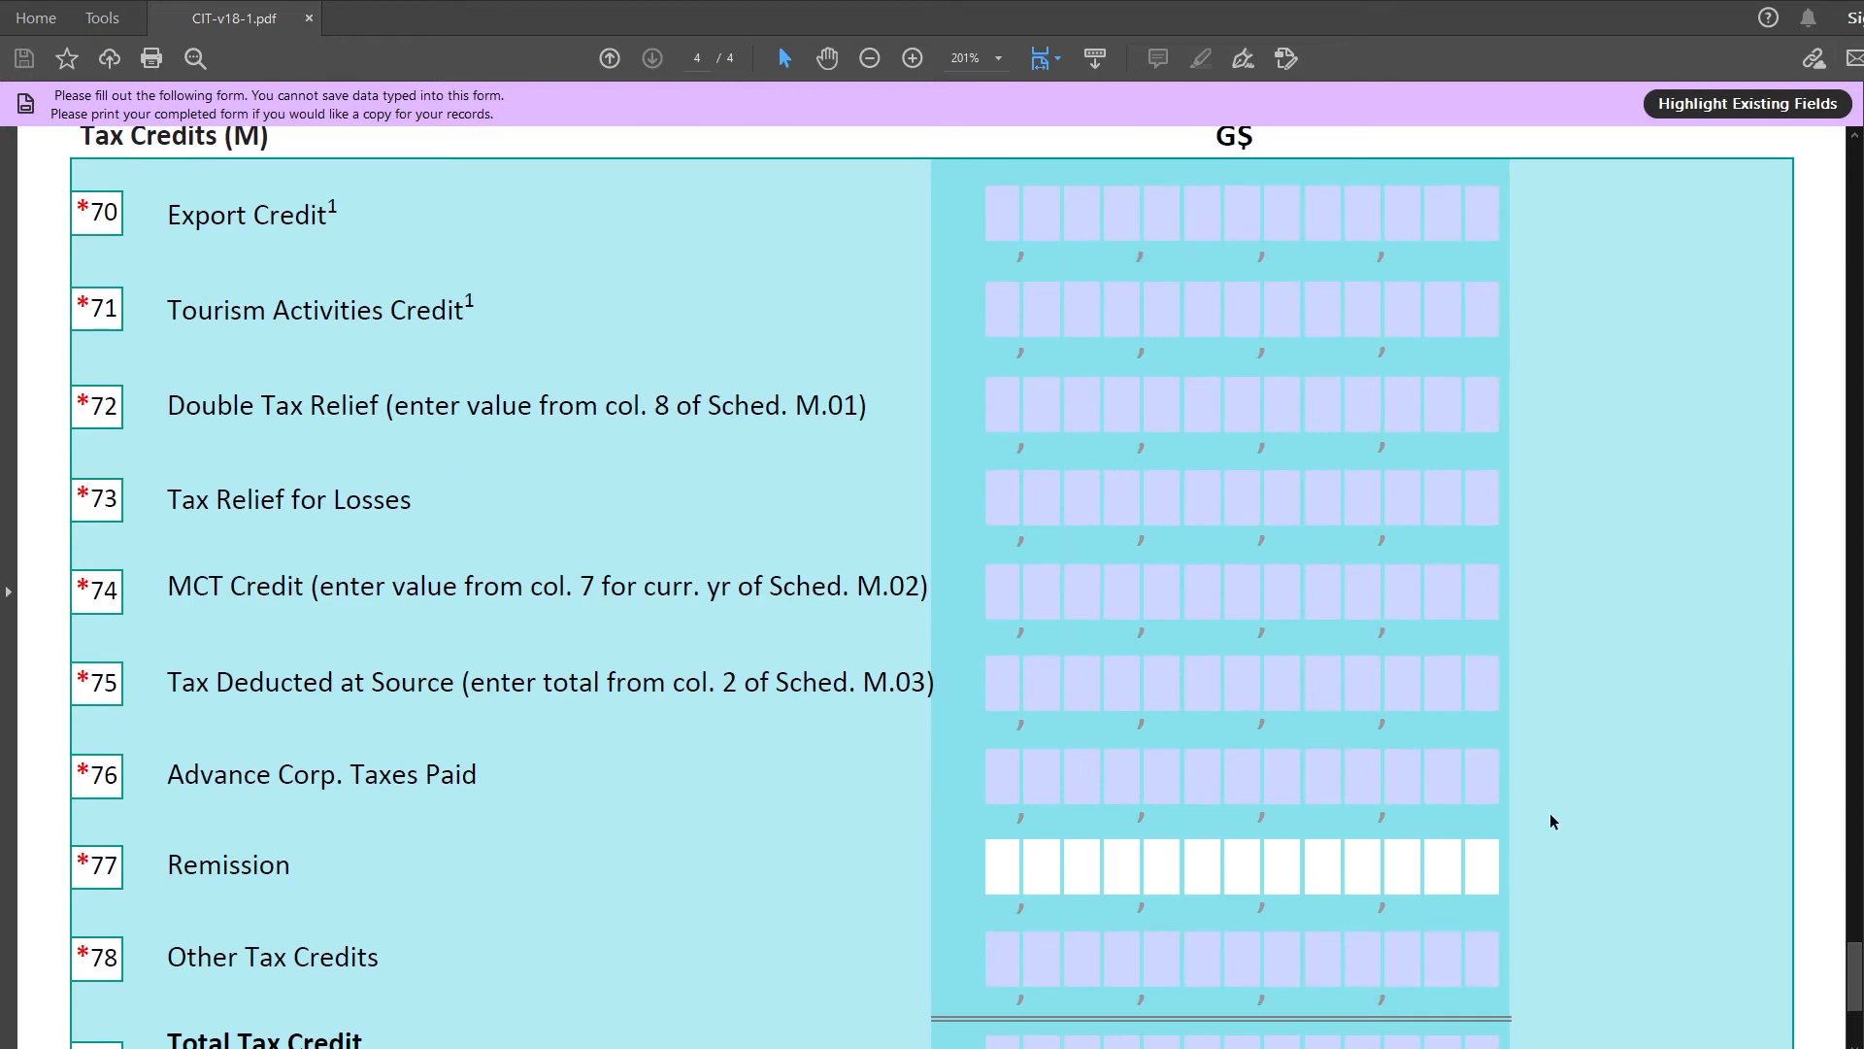
pyautogui.moveTo(1853, 976); pyautogui.dragTo(1853, 977)
pyautogui.click(1110, 783)
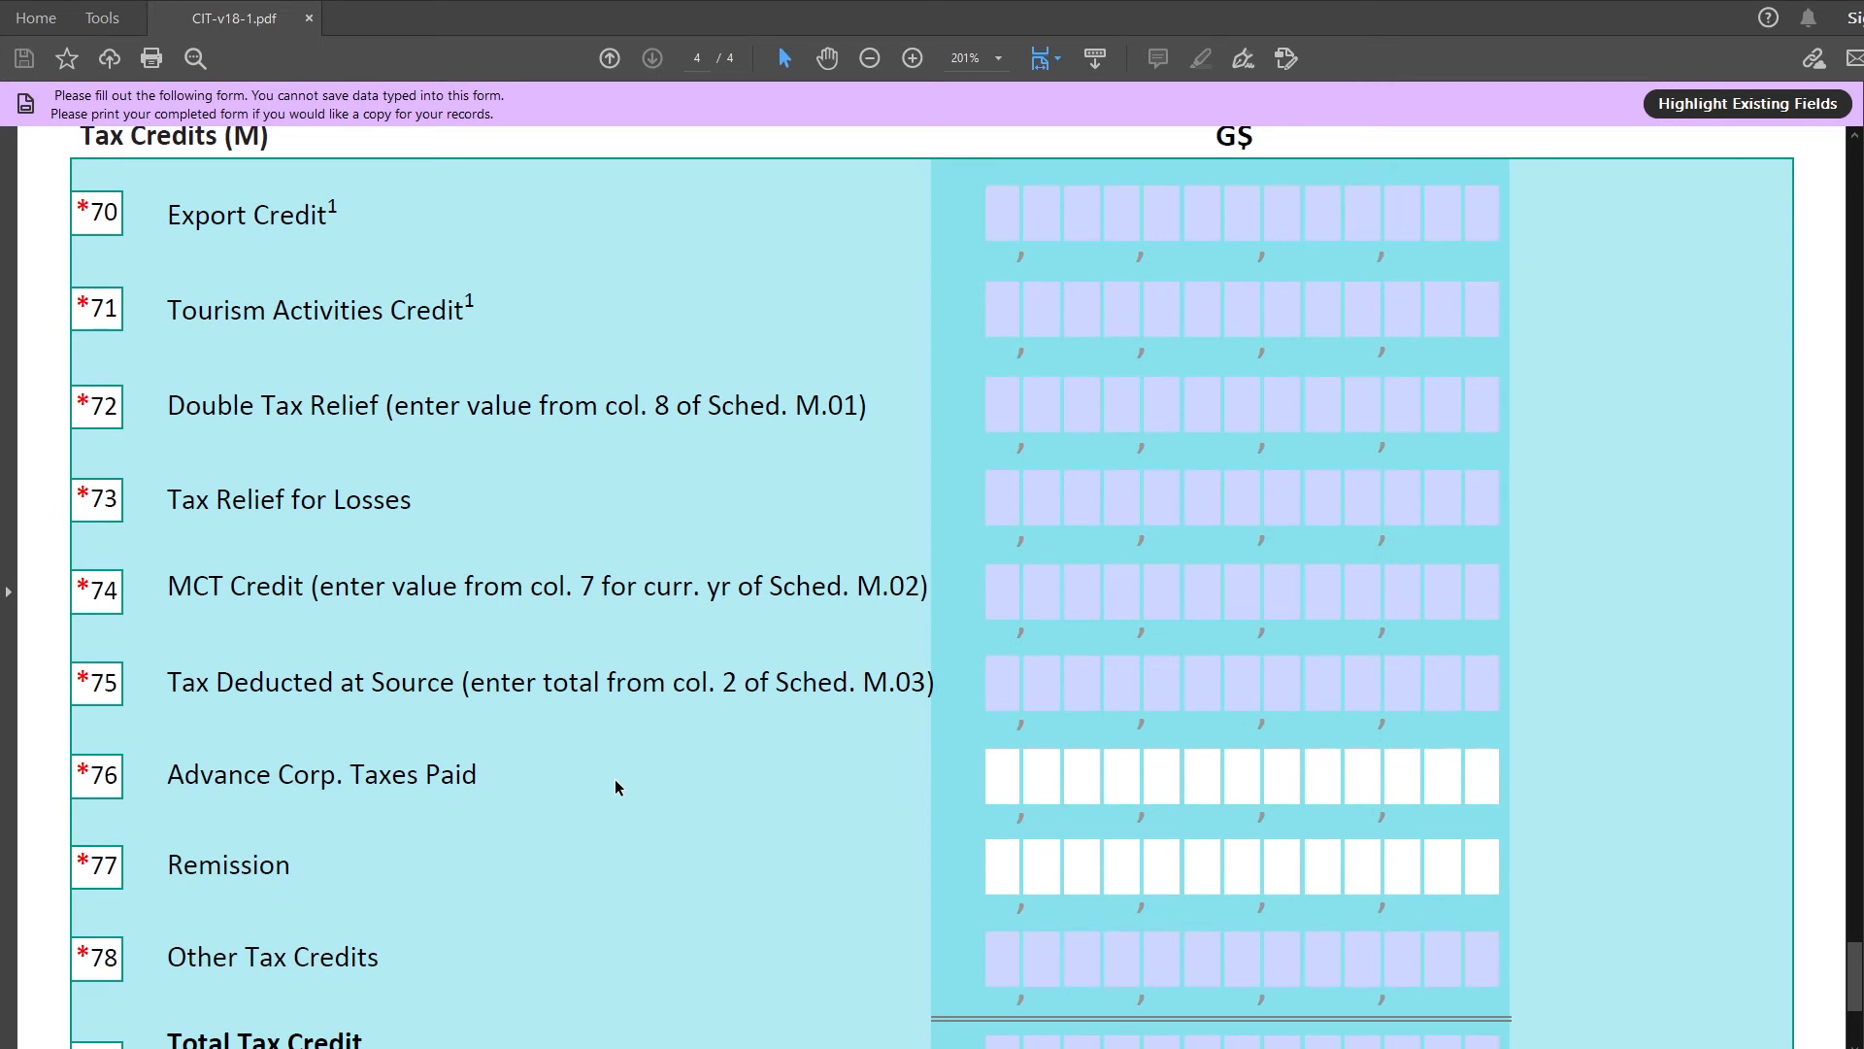
pyautogui.write('205650')
pyautogui.click(1251, 953)
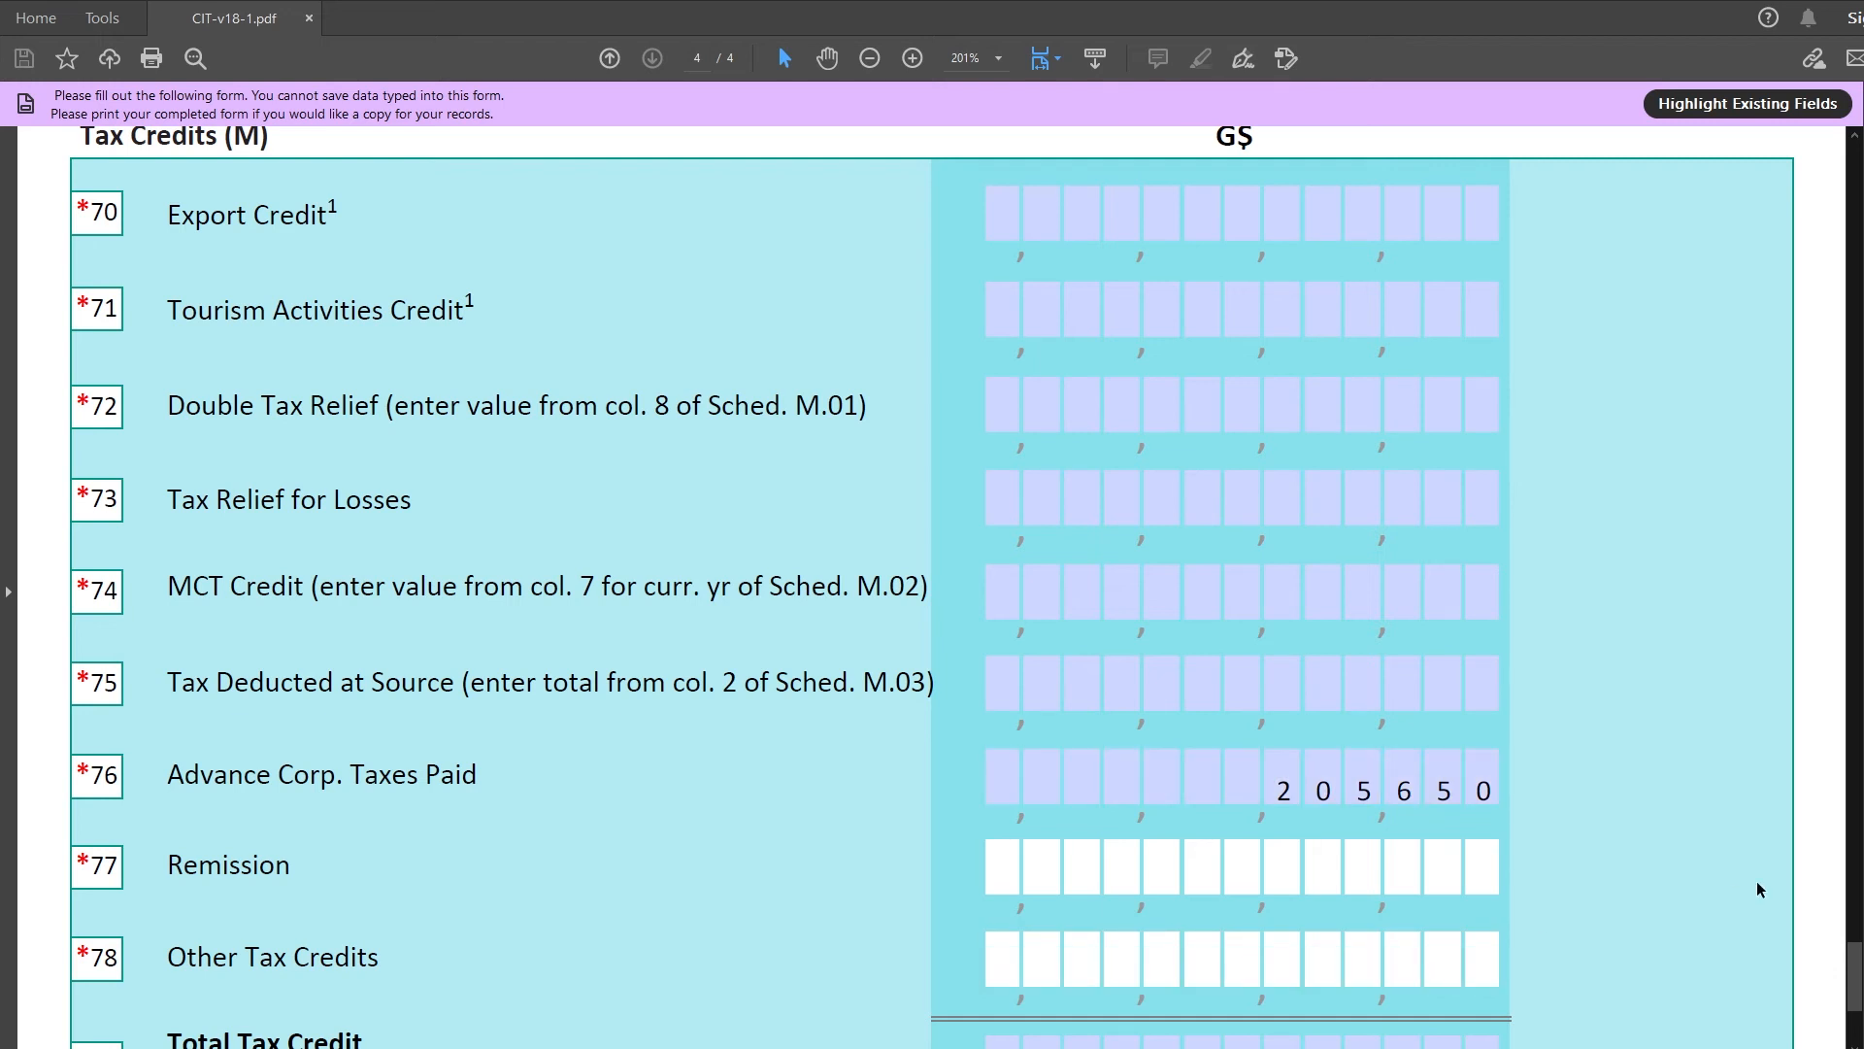
pyautogui.write('694447')
pyautogui.click(1756, 887)
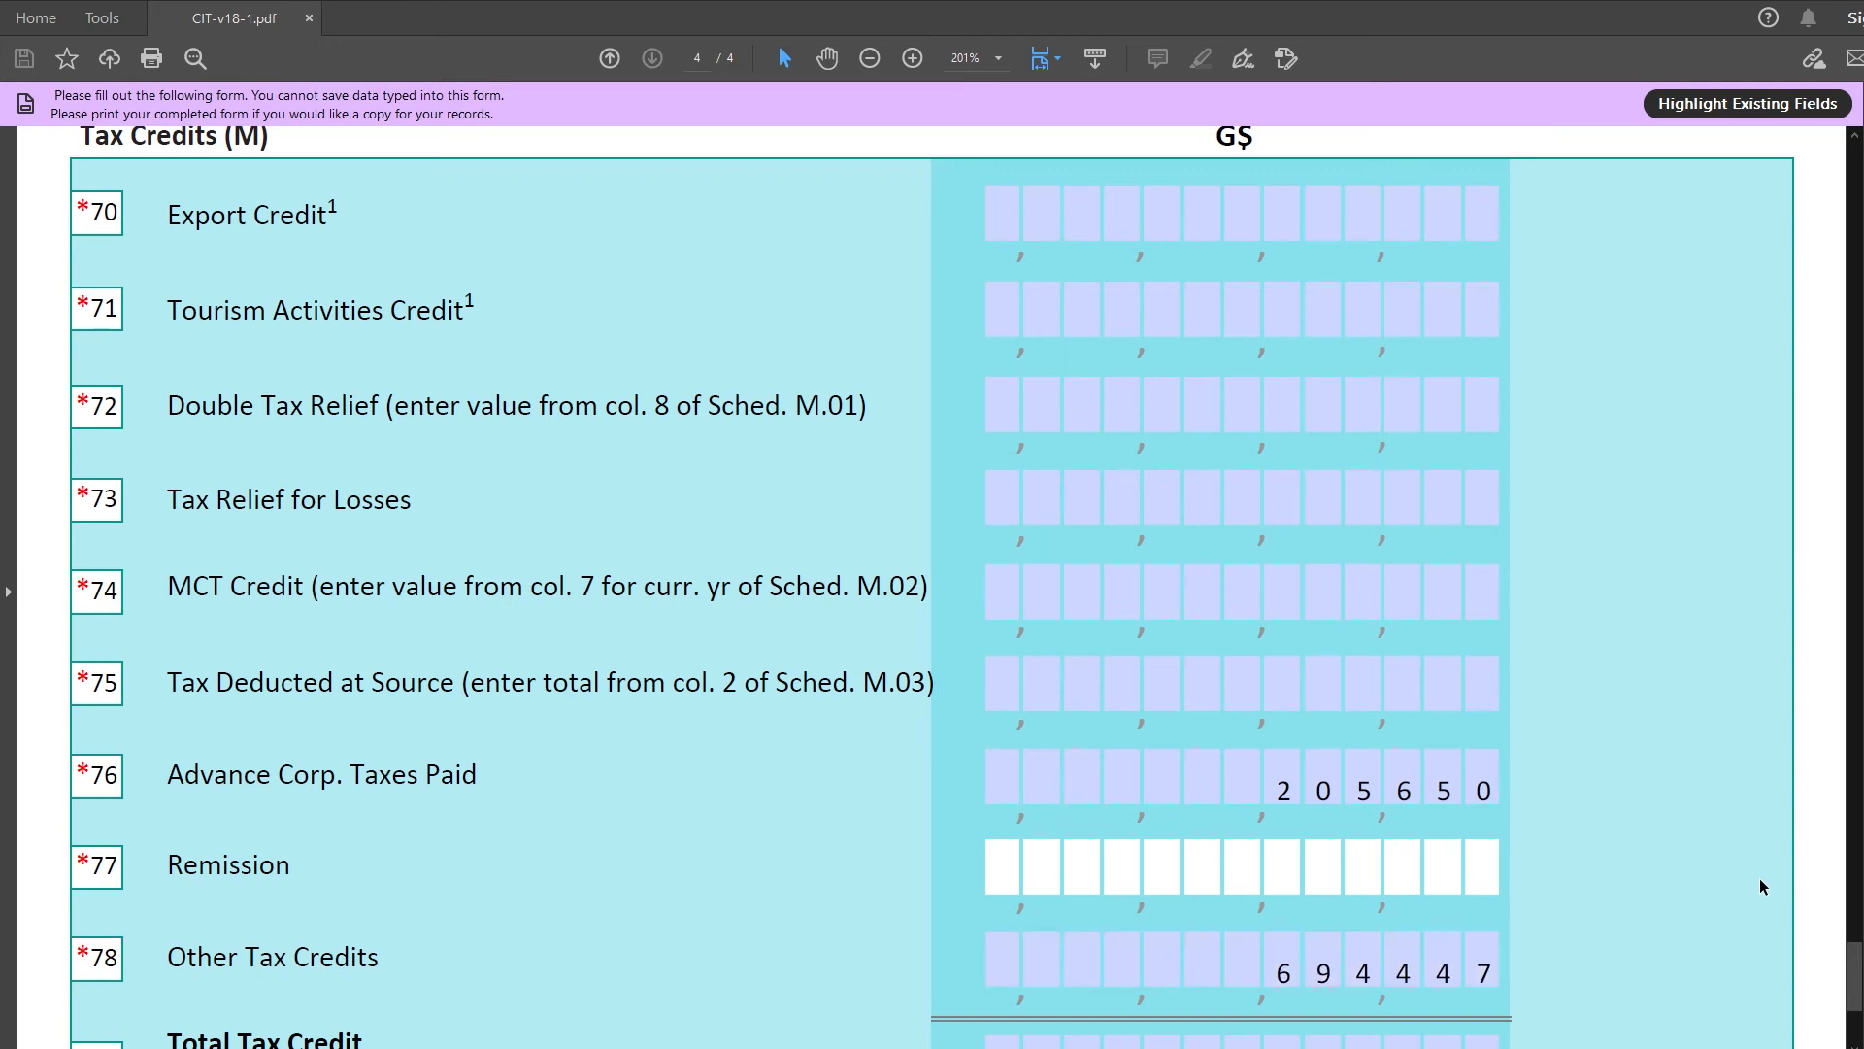
# Enter 900097 as the total tax credit on line 79.
pyautogui.scroll(-3, 1728, 819)
pyautogui.press('Tab')
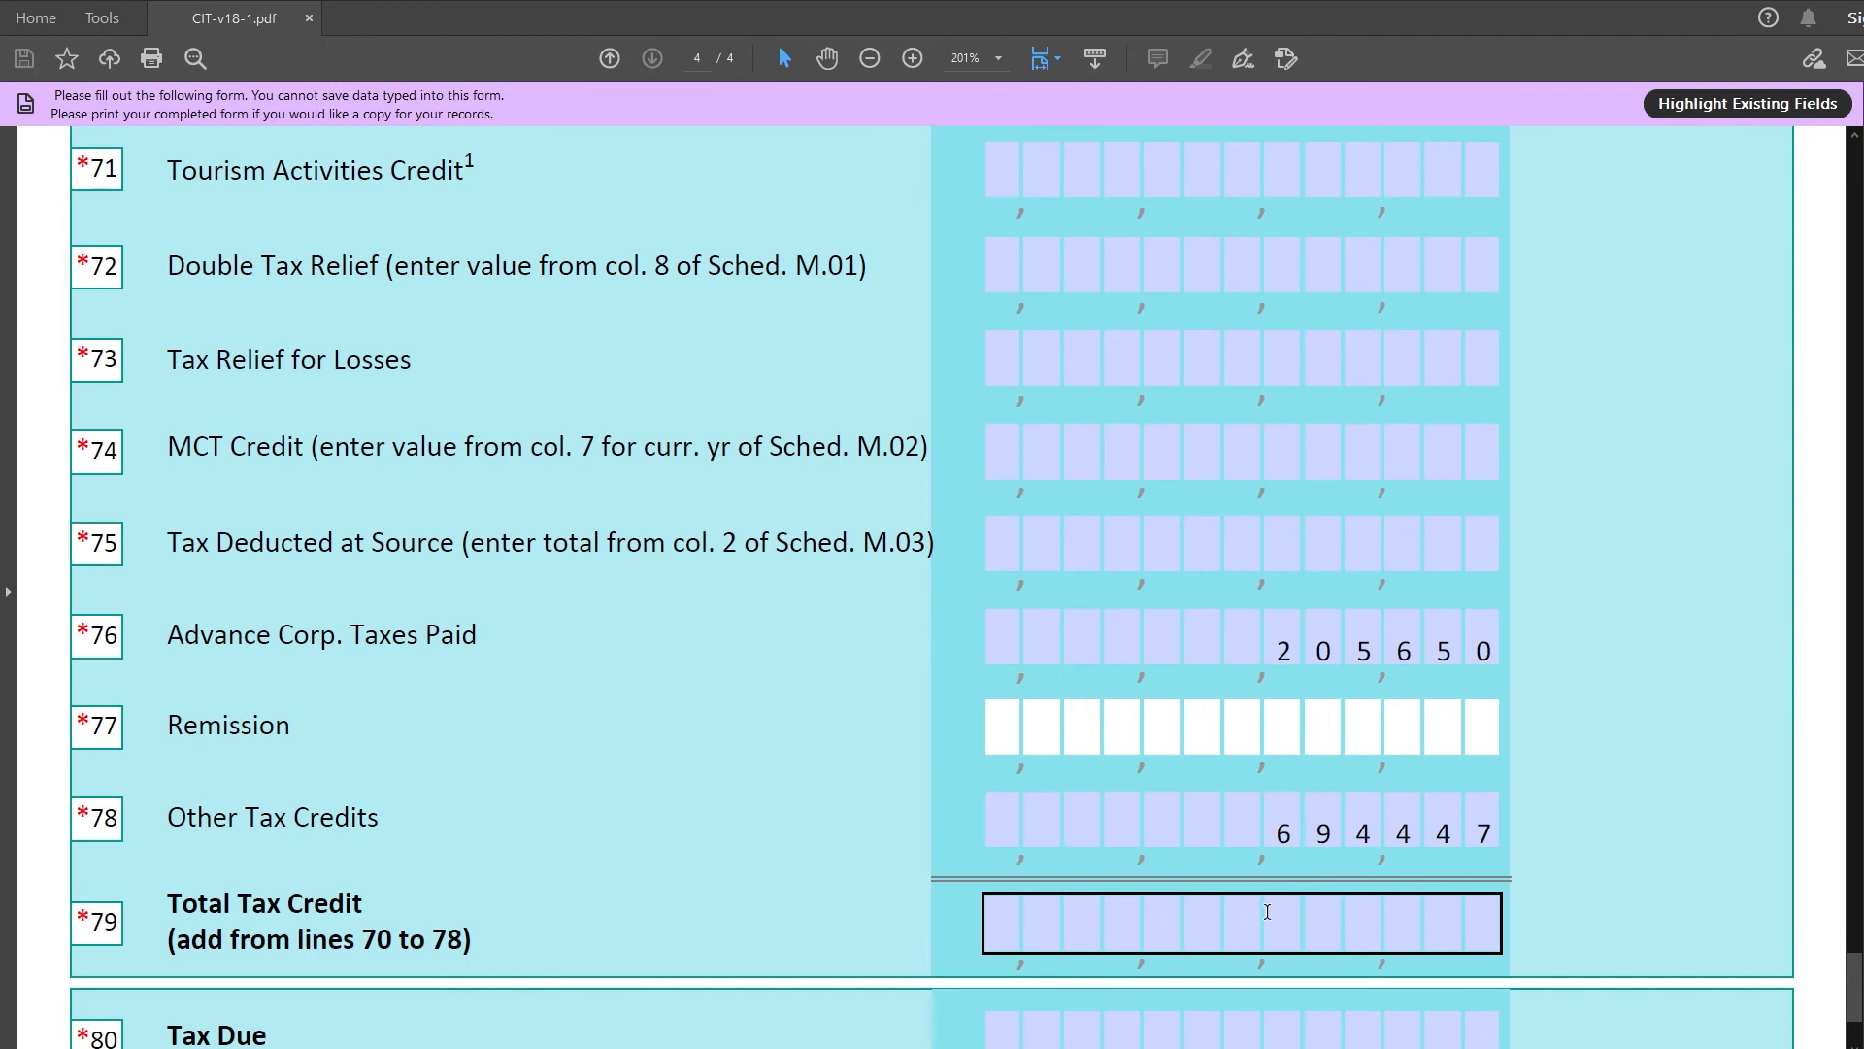
pyautogui.write('900097')
pyautogui.press('Tab')
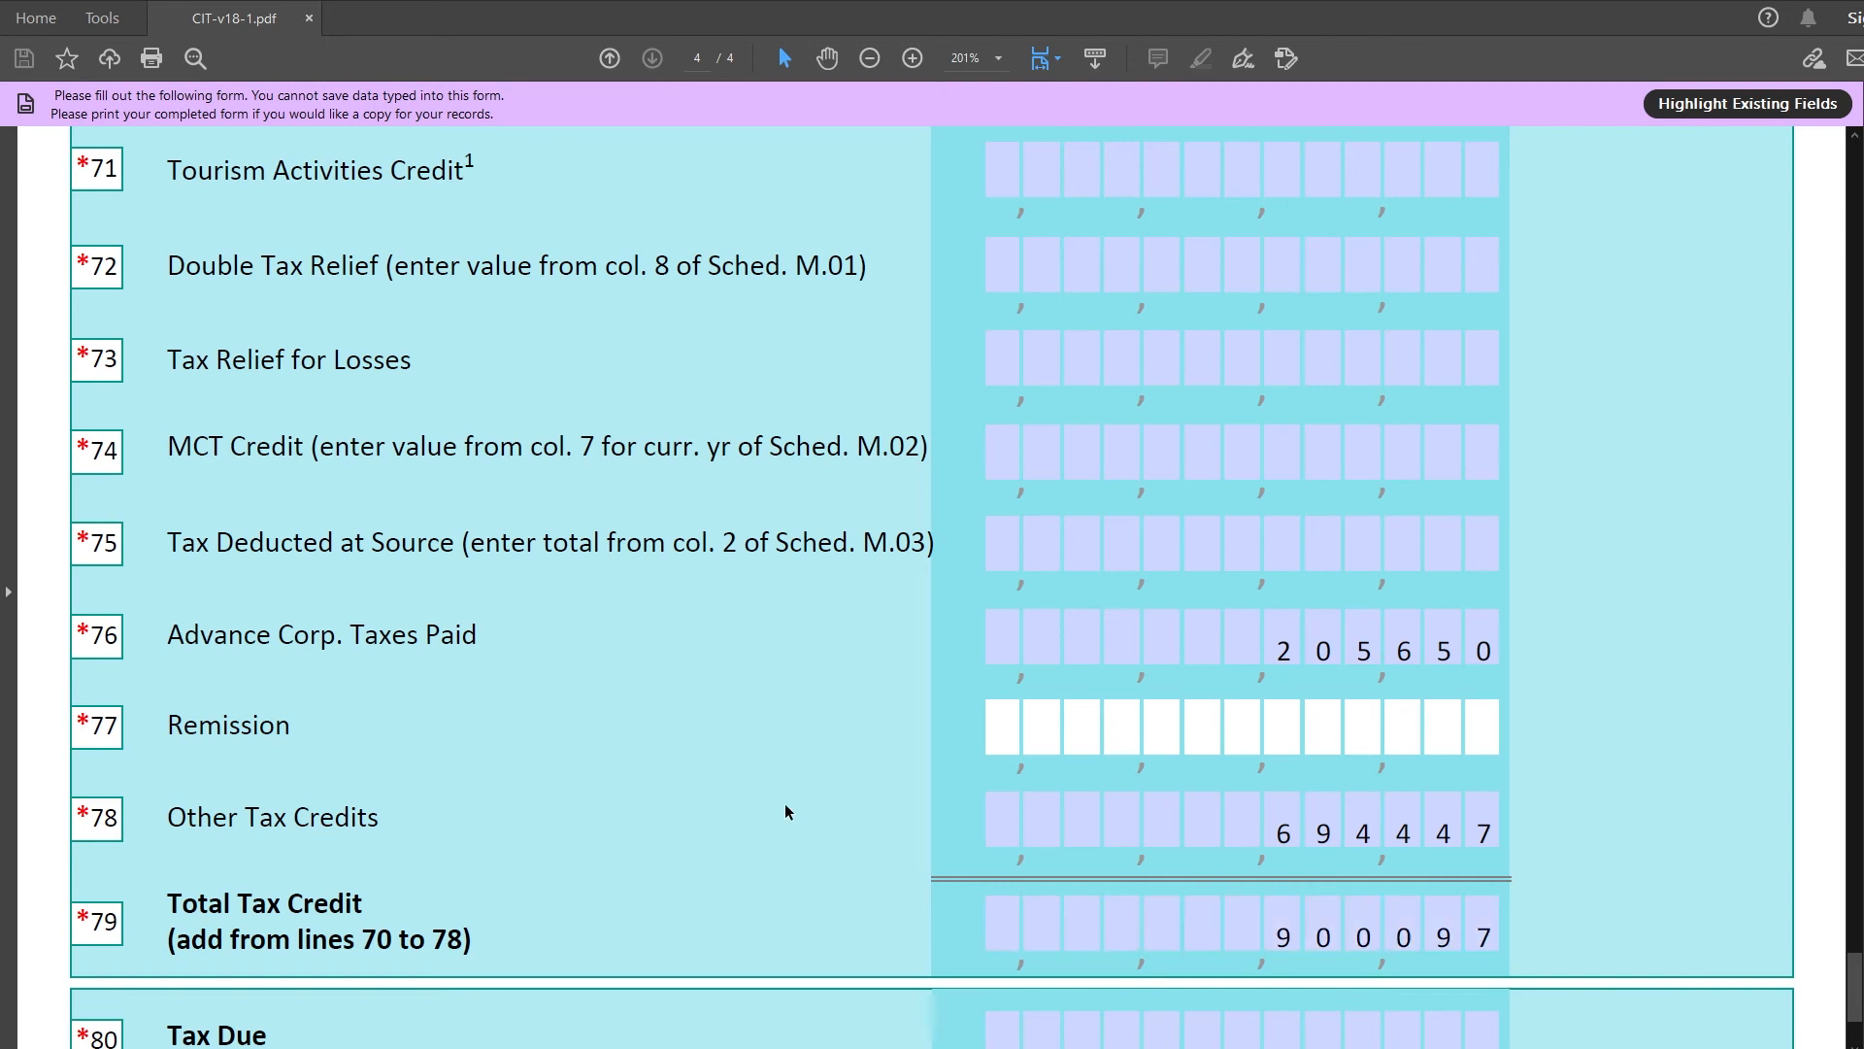
# Enter 629379 as the tax due on line 80 and carry it over to line 14 of the page 1 tax summary.
pyautogui.scroll(-3, 785, 812)
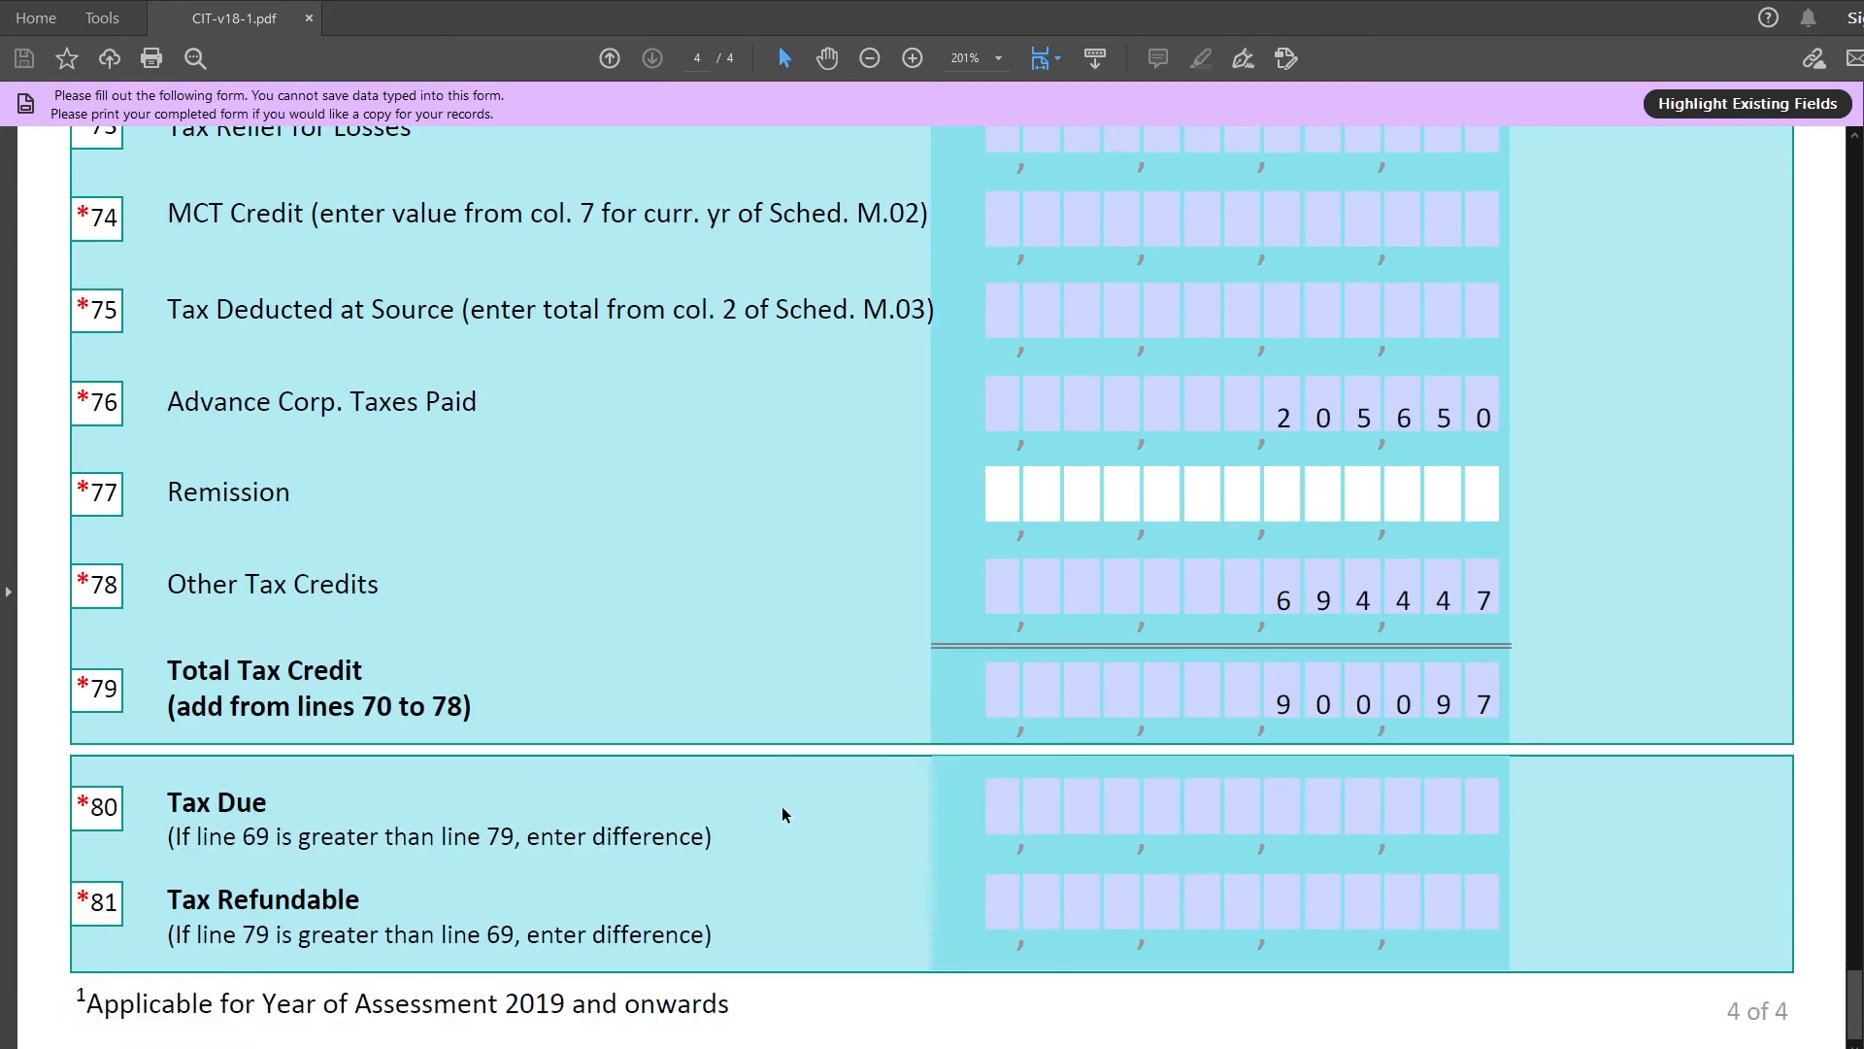
pyautogui.click(1419, 828)
pyautogui.write('629379')
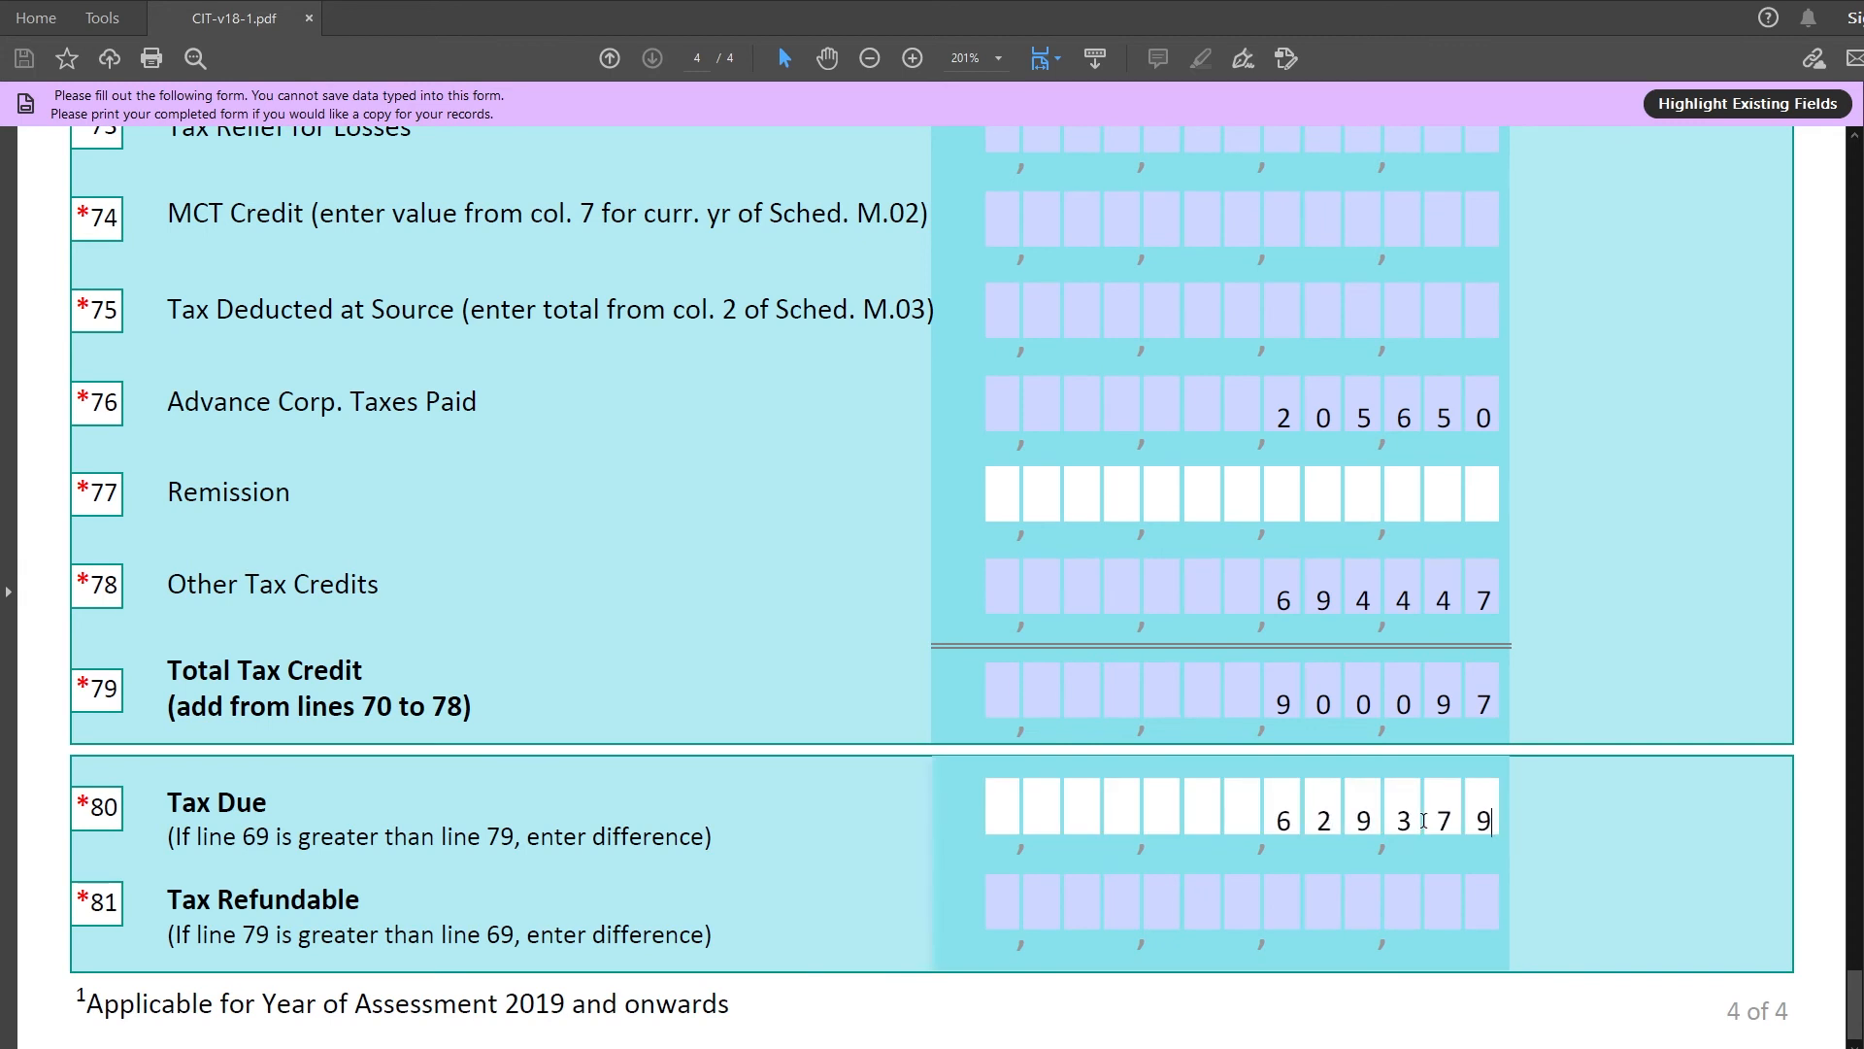
pyautogui.click(1686, 862)
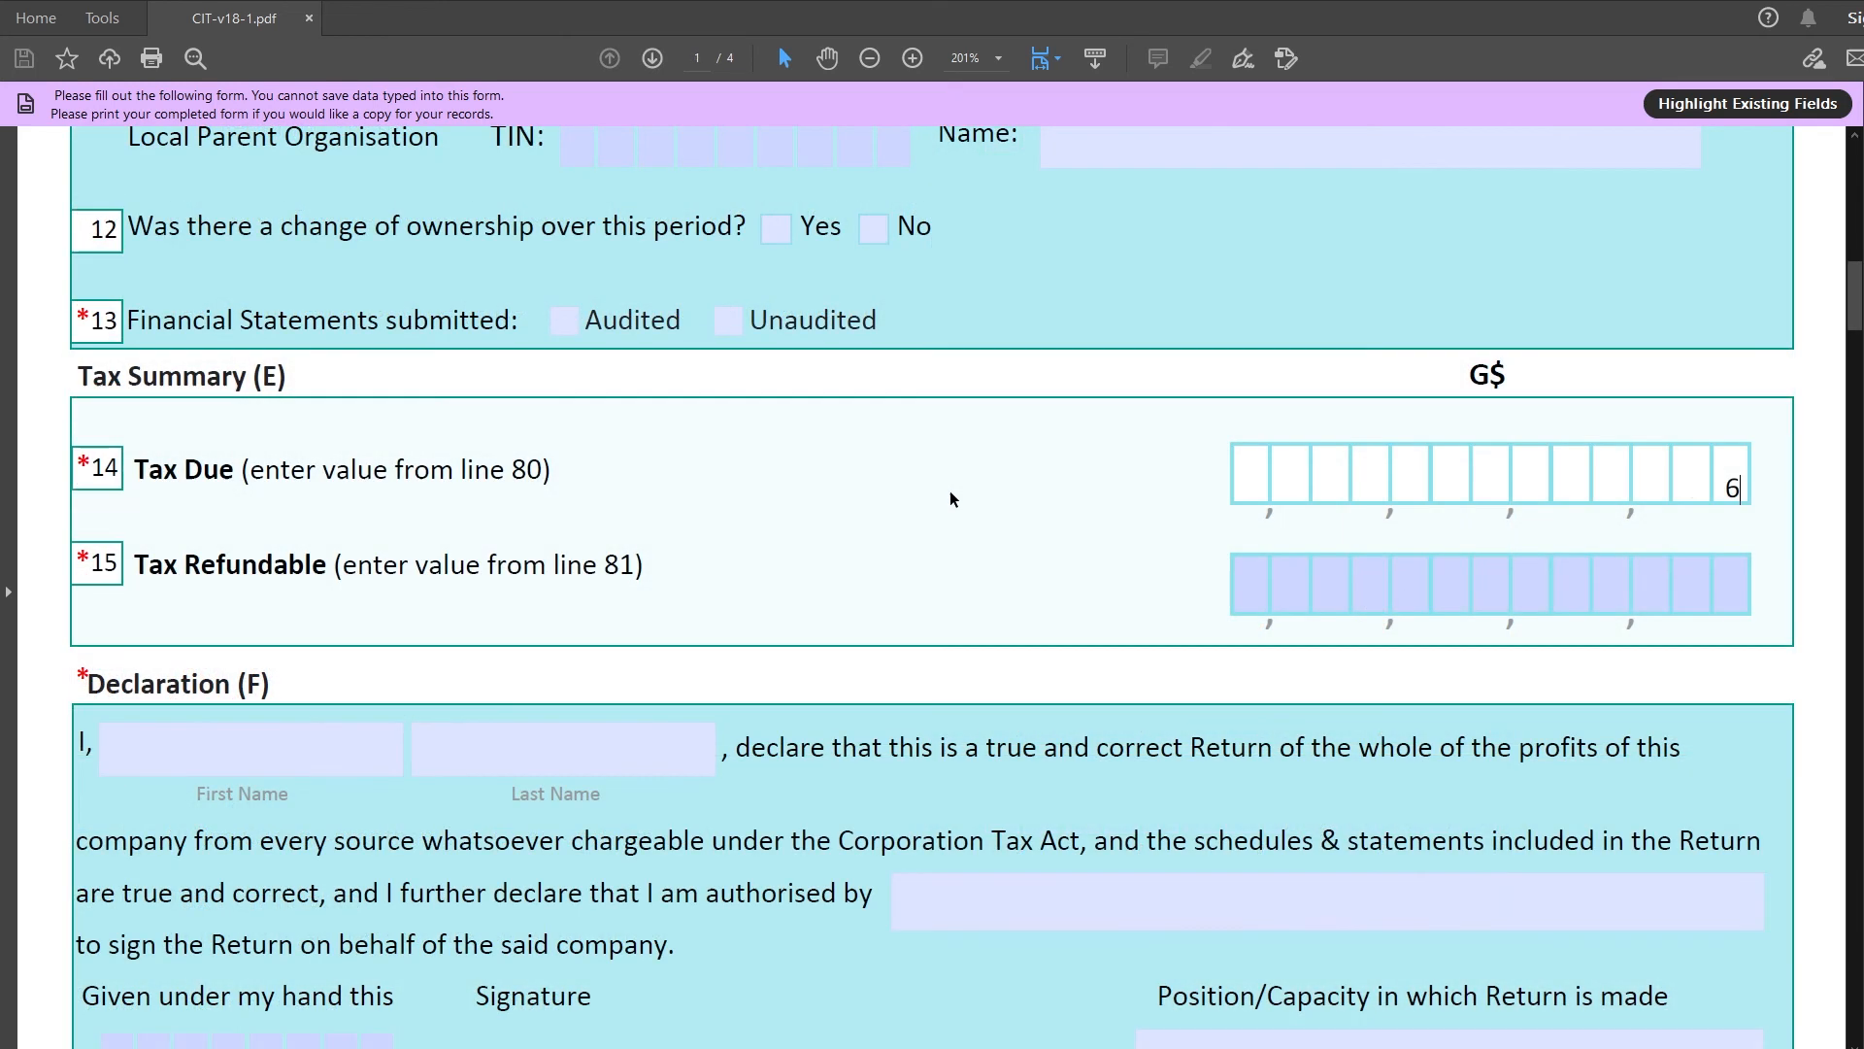
pyautogui.write('29379')
pyautogui.press('Return')
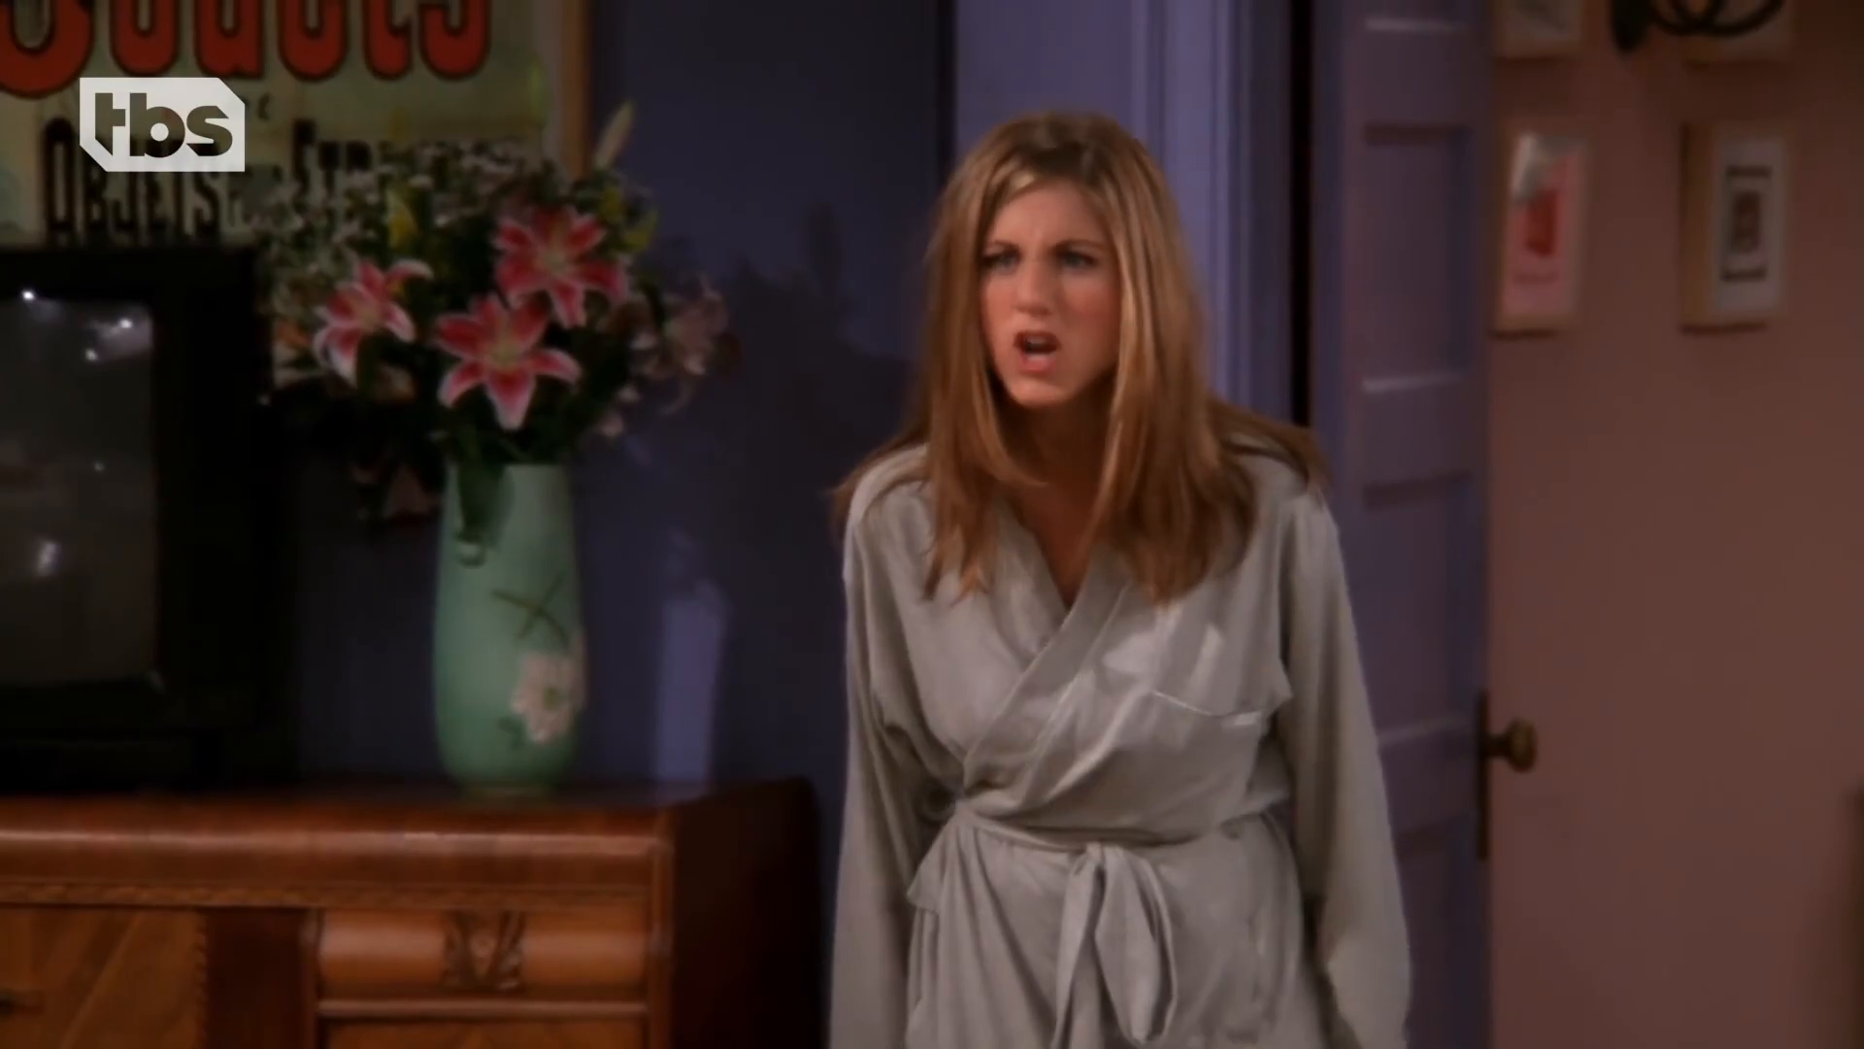